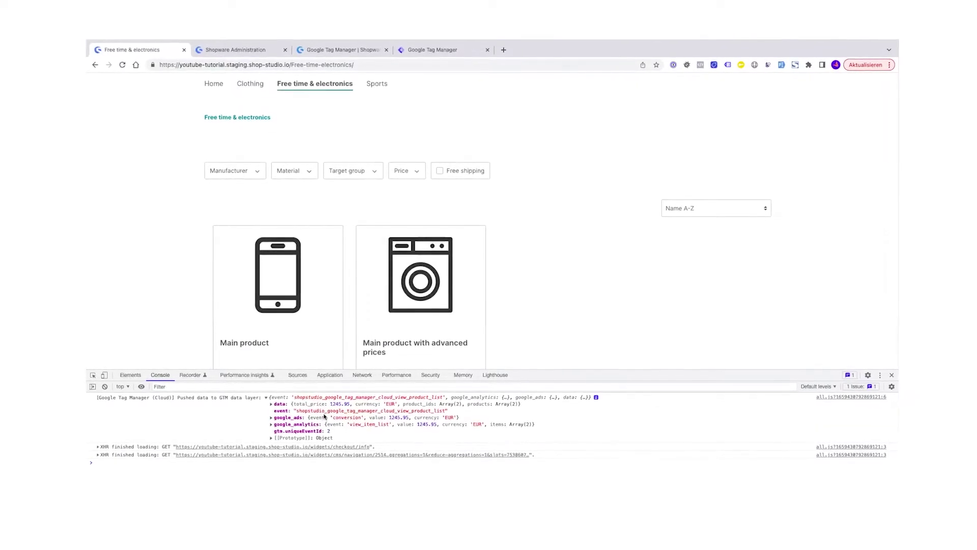
Expand the data and google_ads objects of the product-list event in the console.
{"action": "left_click", "coordinate": [271, 404]}
{"action": "left_click", "coordinate": [271, 455]}
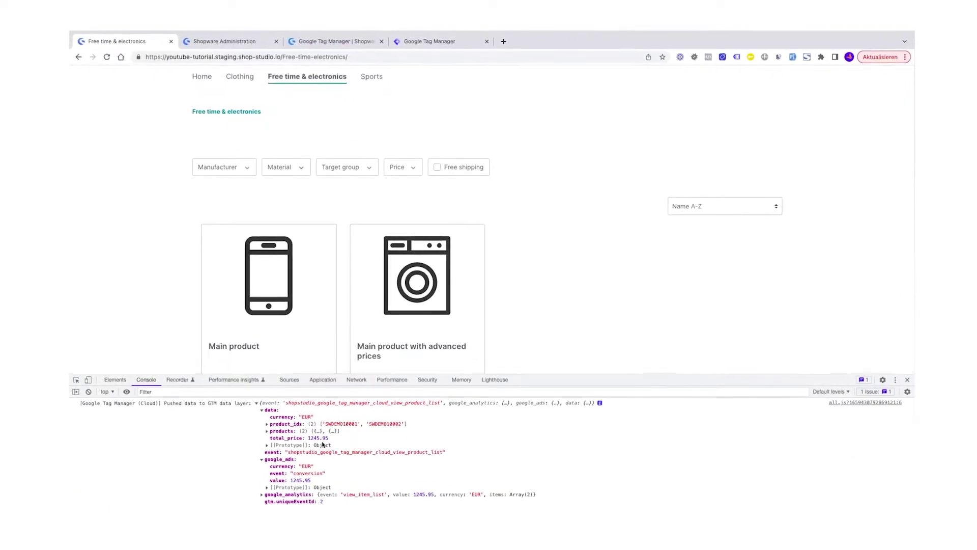
{"action": "scroll", "coordinate": [429, 334], "scroll_direction": "down", "scroll_amount": 1}
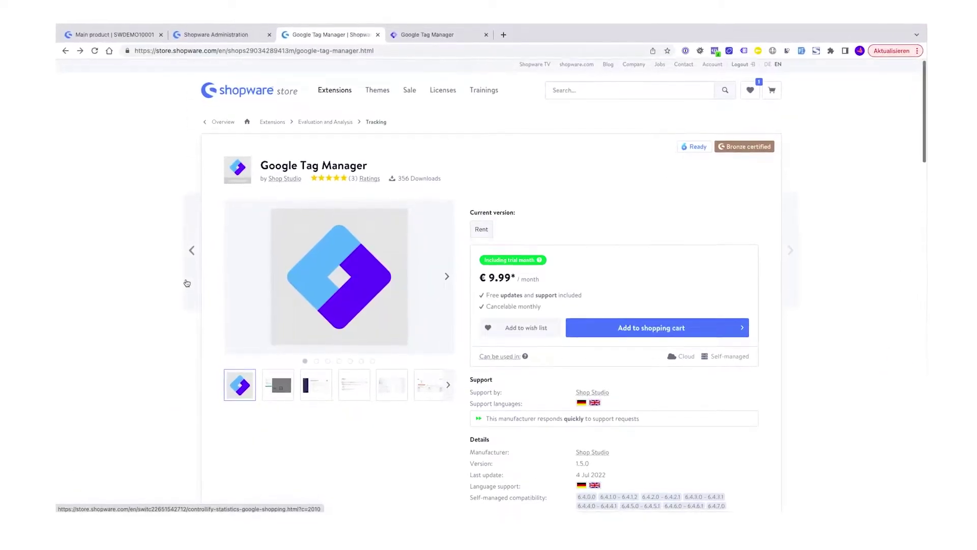
{"action": "scroll", "coordinate": [187, 283], "scroll_direction": "down", "scroll_amount": 5}
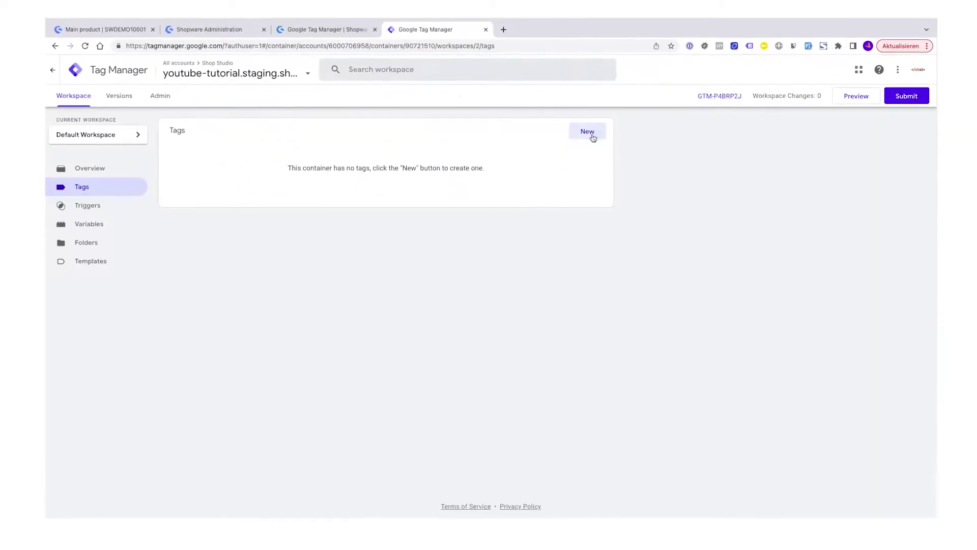
Start a new Tag Manager tag of type GA4 Configuration.
{"action": "left_click", "coordinate": [593, 138]}
{"action": "left_click", "coordinate": [572, 154]}
{"action": "left_click", "coordinate": [717, 181]}
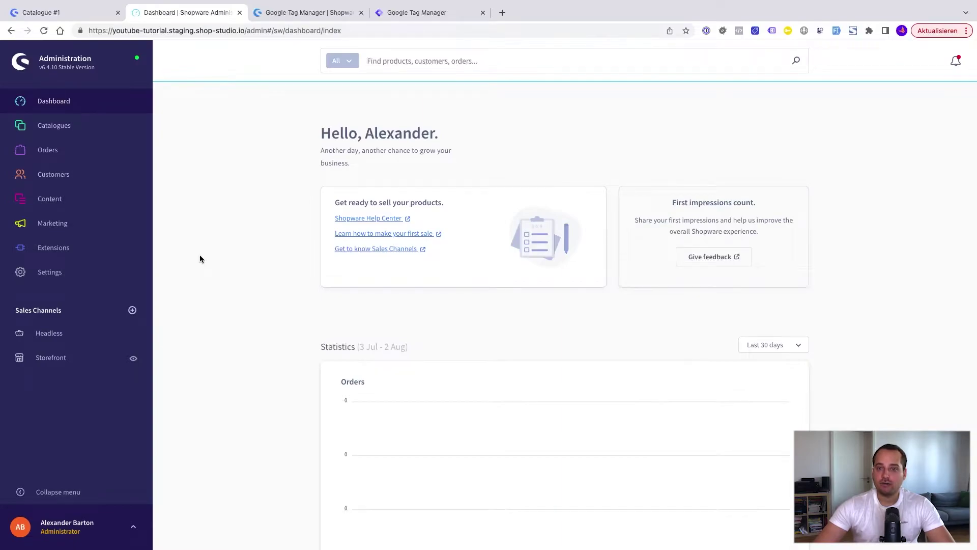
Open the Google Tag Manager extension's Configuration from Extensions > My extensions.
{"action": "mouse_move", "coordinate": [76, 259]}
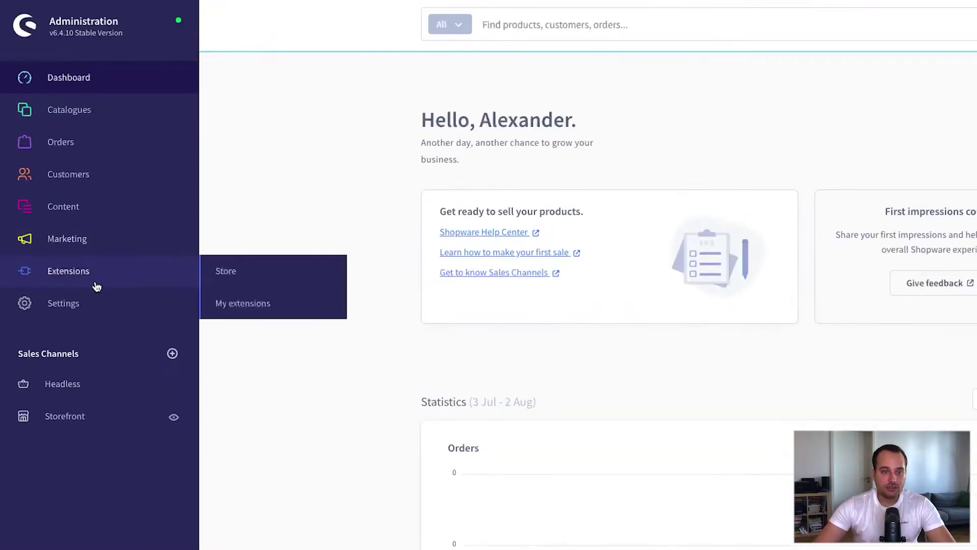
{"action": "left_click", "coordinate": [233, 304]}
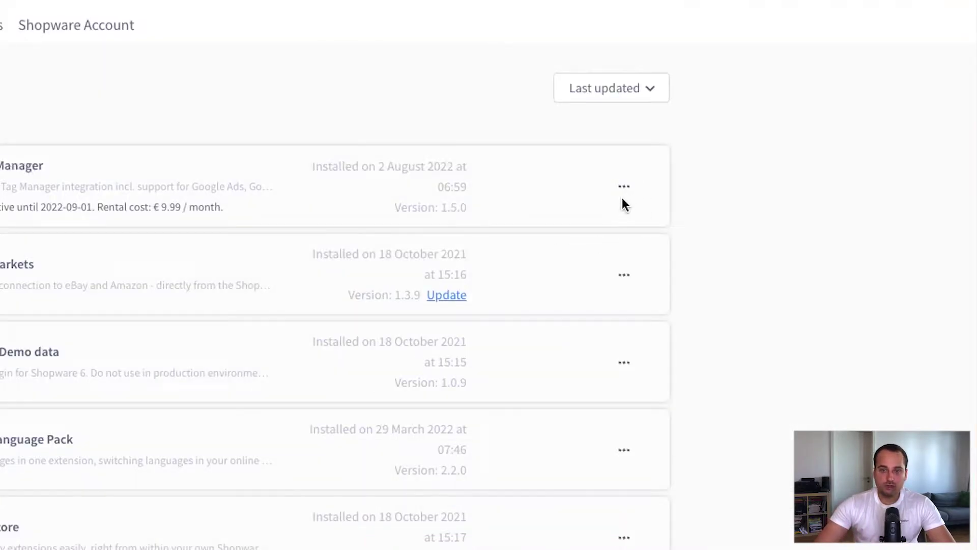
{"action": "left_click", "coordinate": [624, 189]}
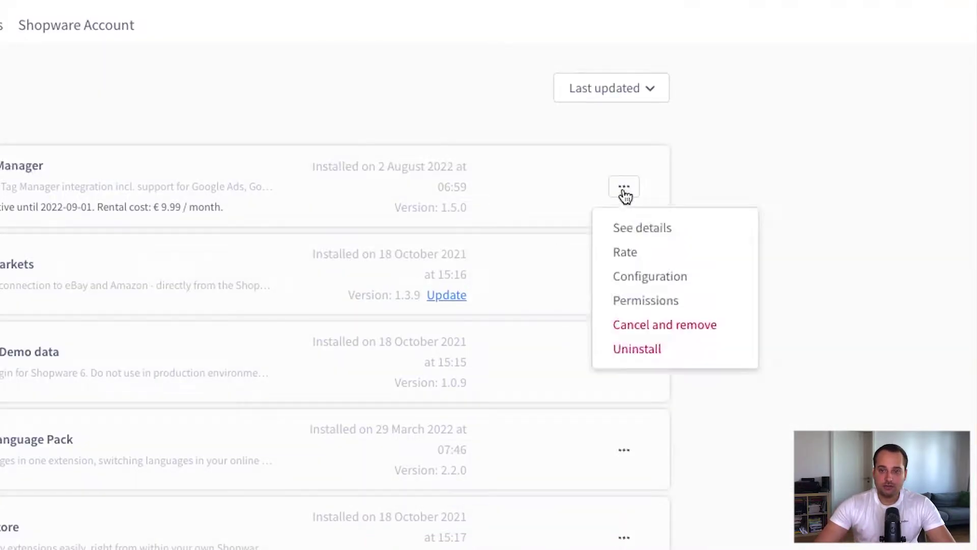
{"action": "left_click", "coordinate": [641, 282]}
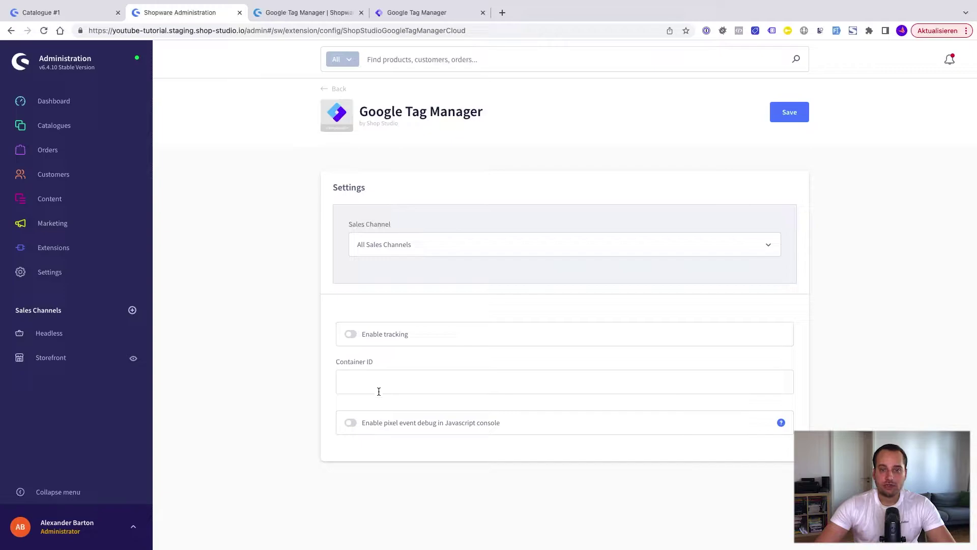
Switch to the Google Tag Manager All accounts browser tab.
{"action": "key", "text": "super+4"}
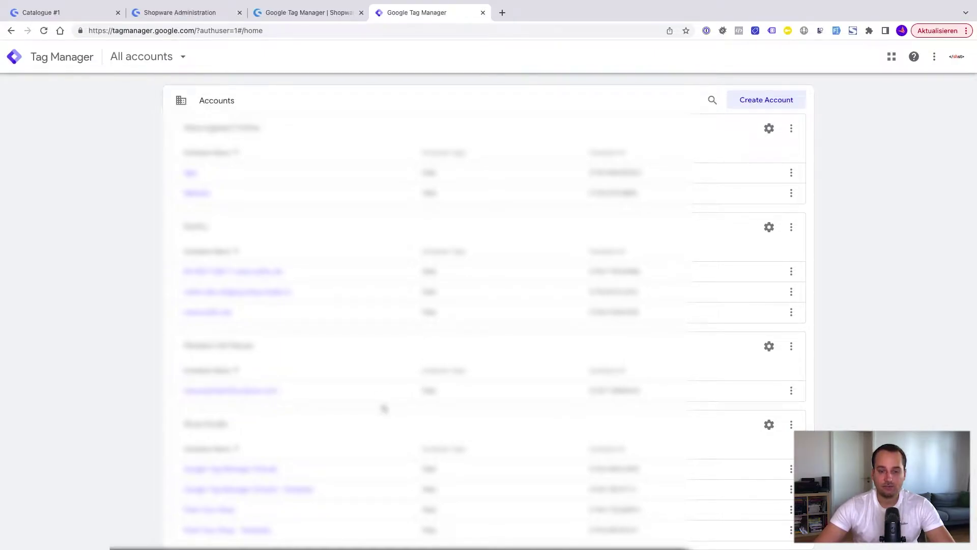
Create Web container 'youtube-tutorial.staging.shop-studio.io' in the Shop Studio account and open its Admin page.
{"action": "left_click", "coordinate": [791, 425]}
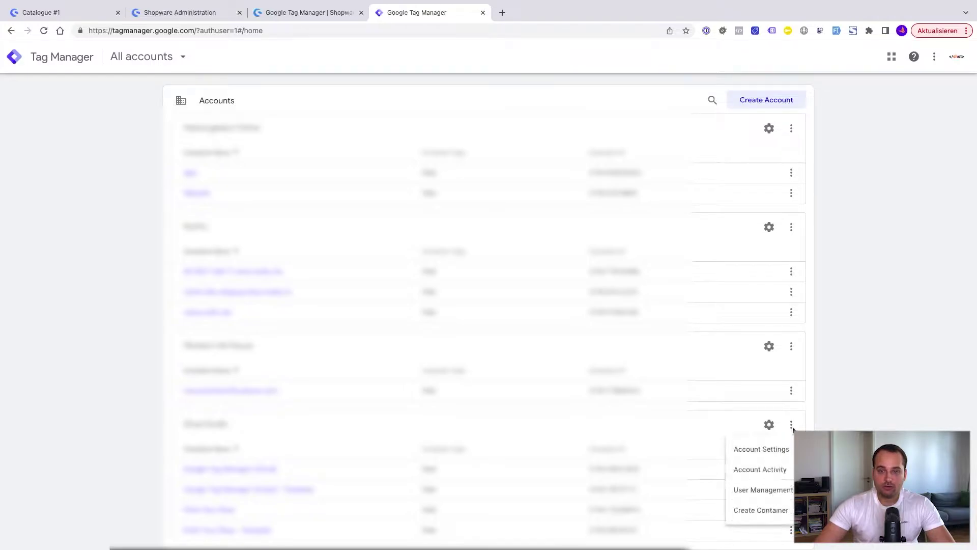
{"action": "left_click", "coordinate": [755, 511]}
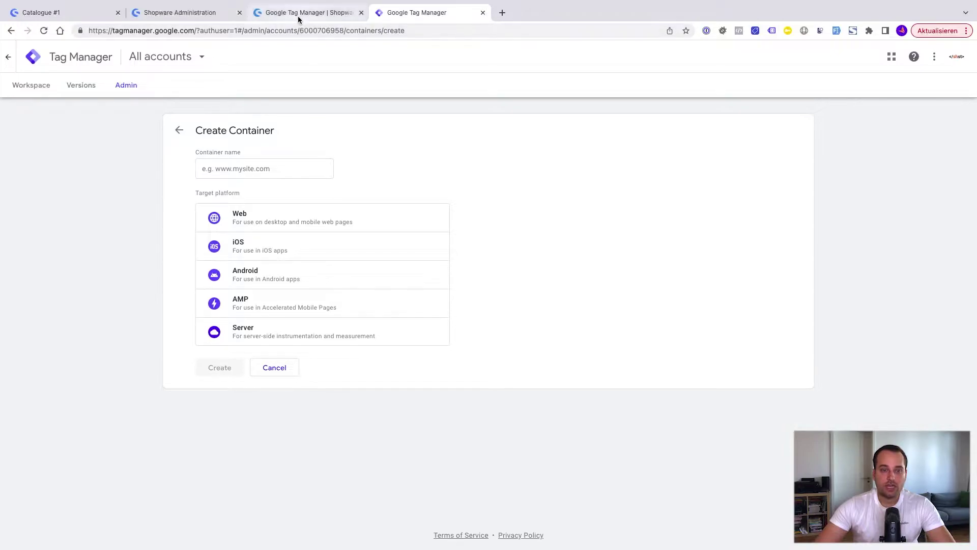
{"action": "left_click", "coordinate": [196, 14]}
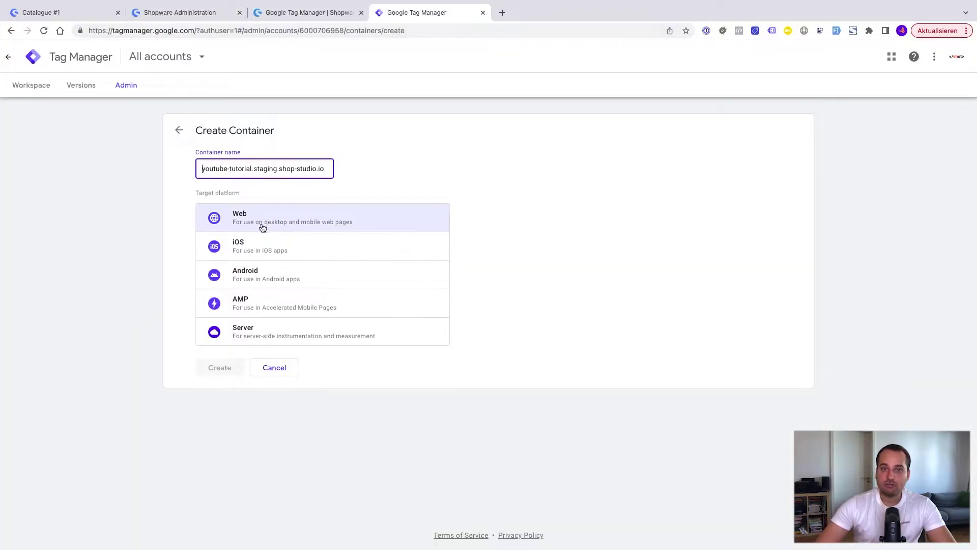
{"action": "left_click", "coordinate": [291, 228]}
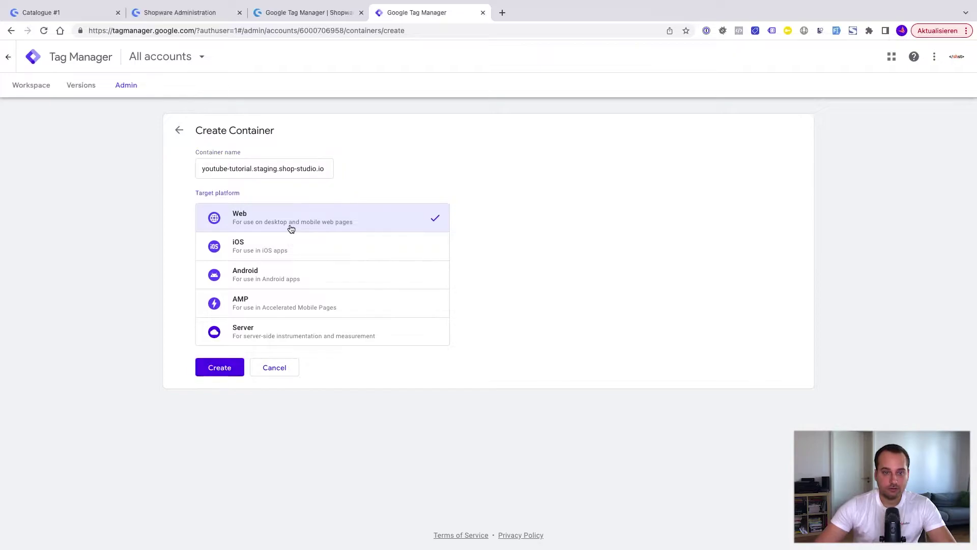
{"action": "left_click", "coordinate": [219, 373]}
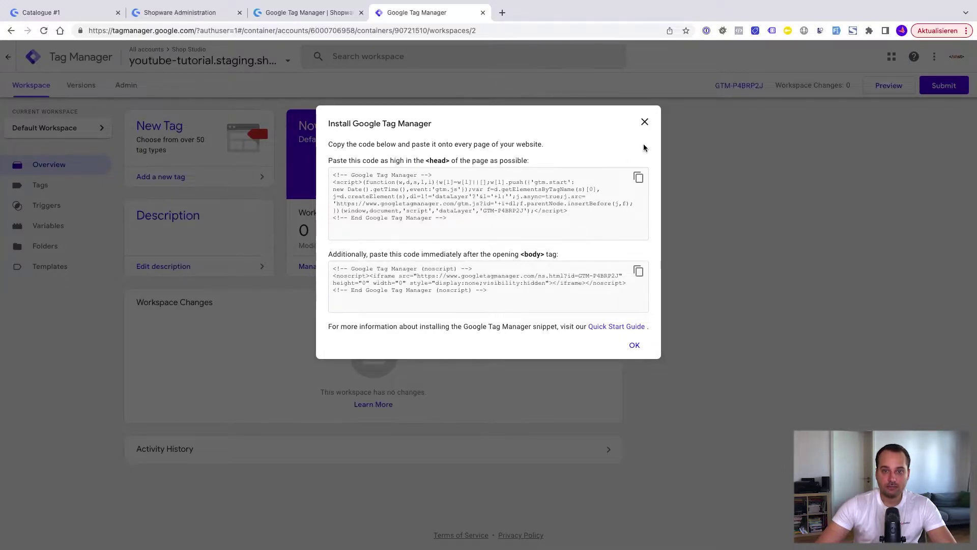
{"action": "left_click", "coordinate": [644, 122]}
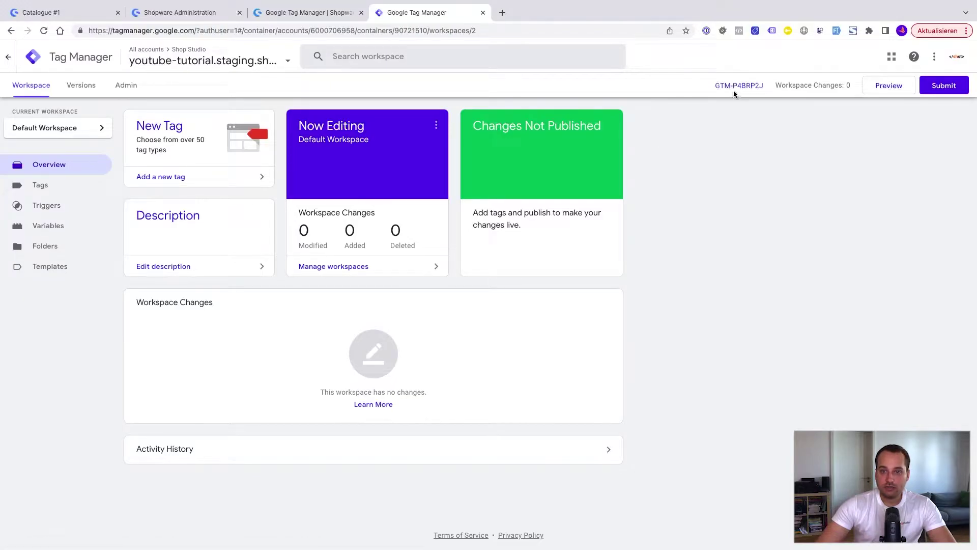
{"action": "left_click", "coordinate": [123, 87]}
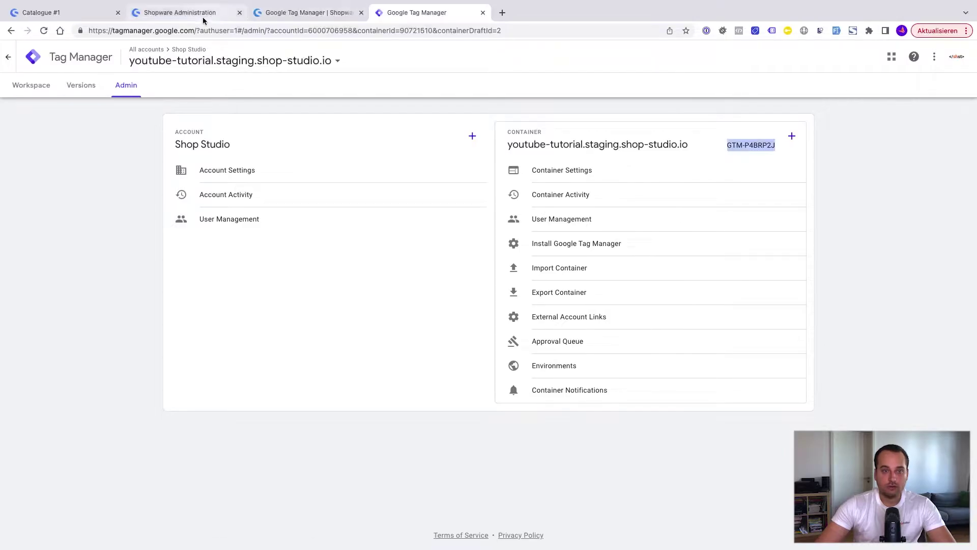
Enter Container ID GTM-P4BRP2J, enable tracking, and save the extension configuration.
{"action": "left_click", "coordinate": [194, 13]}
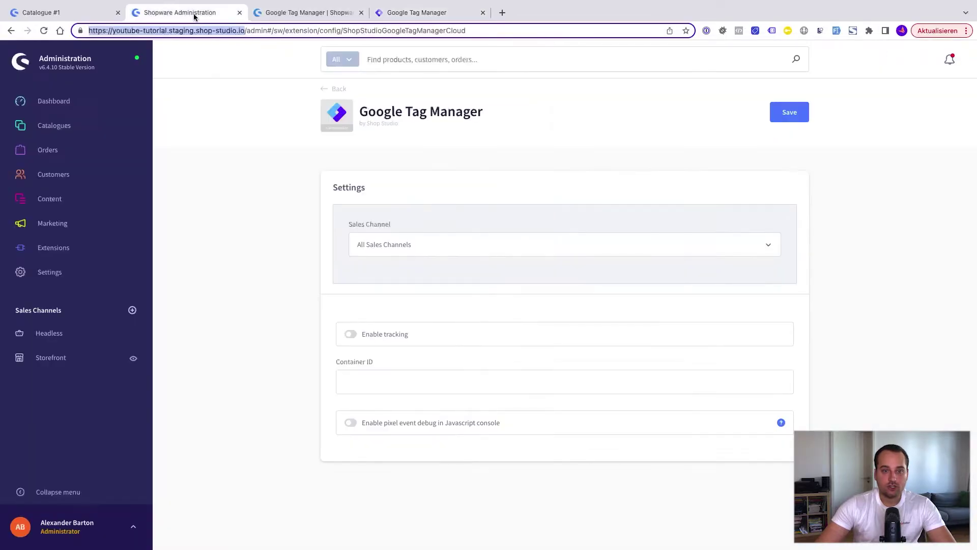
{"action": "left_click", "coordinate": [381, 376]}
{"action": "type", "text": "GTM-P4KRP2J"}
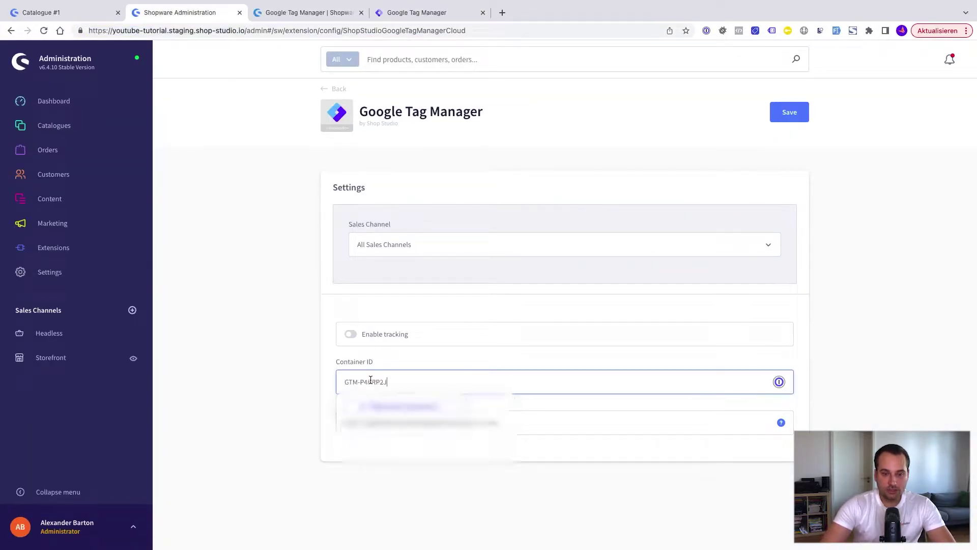
{"action": "left_click", "coordinate": [352, 336]}
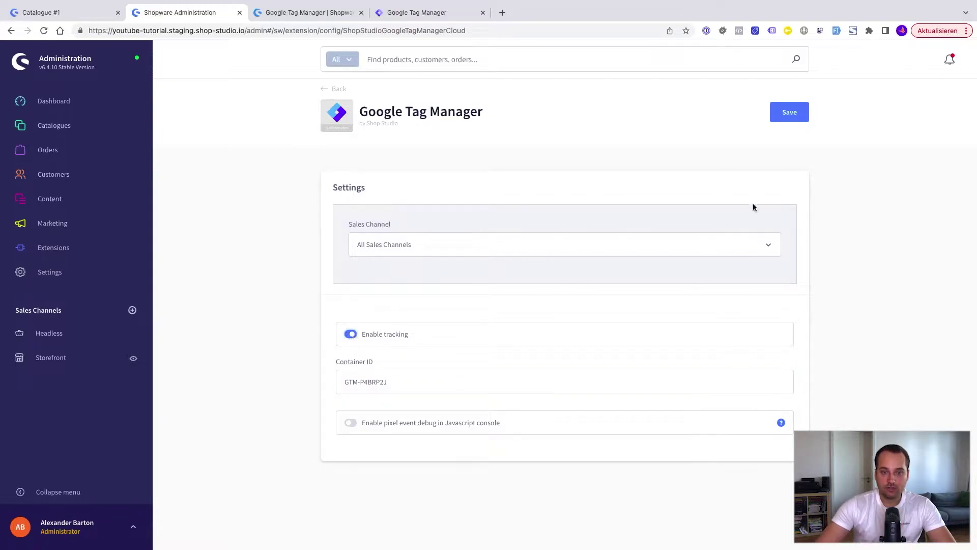
{"action": "left_click", "coordinate": [797, 113]}
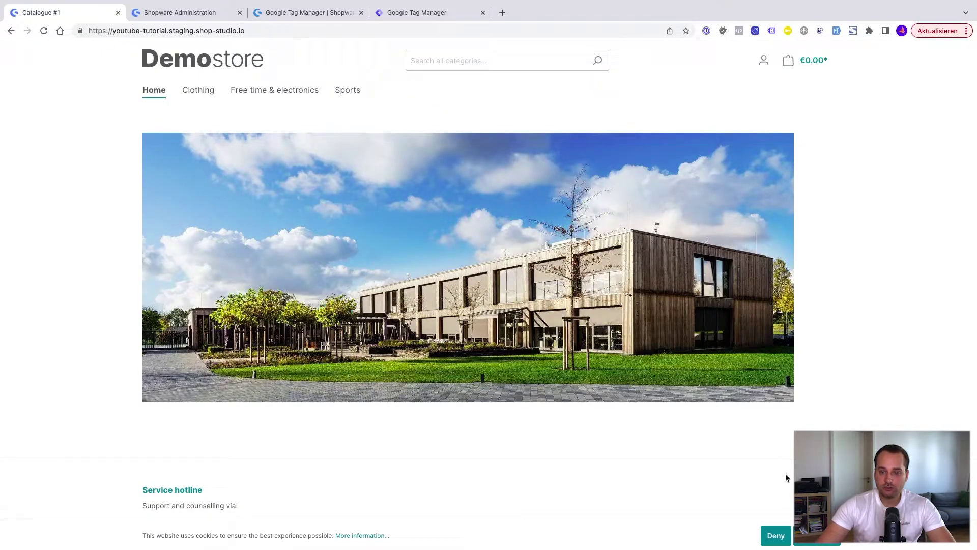
Allow Google Tag Manager cookies in the storefront cookie preferences and save.
{"action": "left_click", "coordinate": [815, 536]}
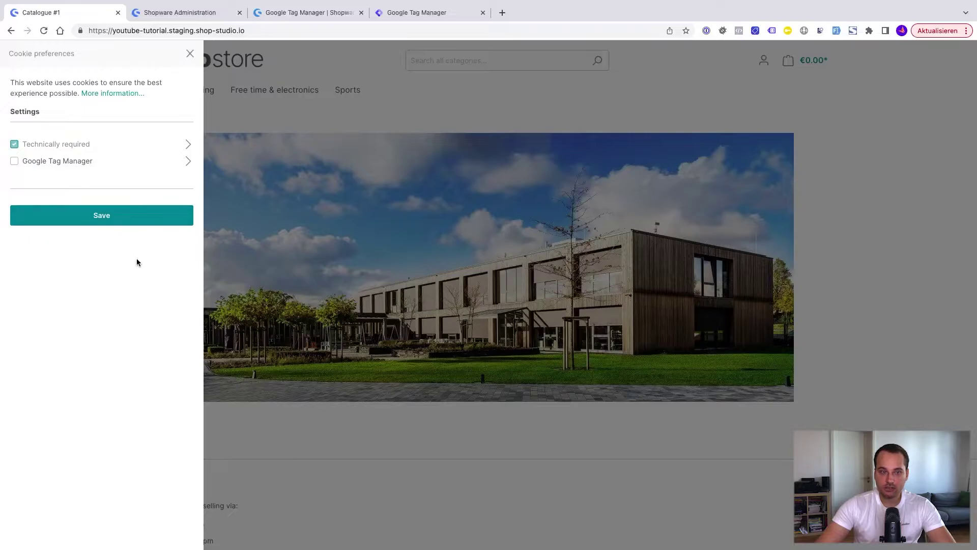
{"action": "left_click", "coordinate": [15, 162]}
{"action": "left_click", "coordinate": [134, 215]}
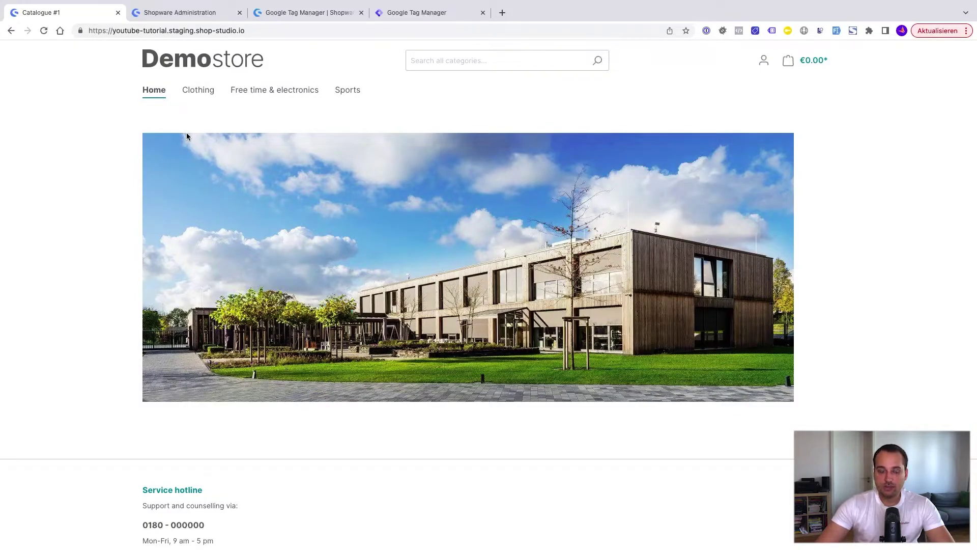
Open the Clothing category page and browse its products.
{"action": "left_click", "coordinate": [204, 96]}
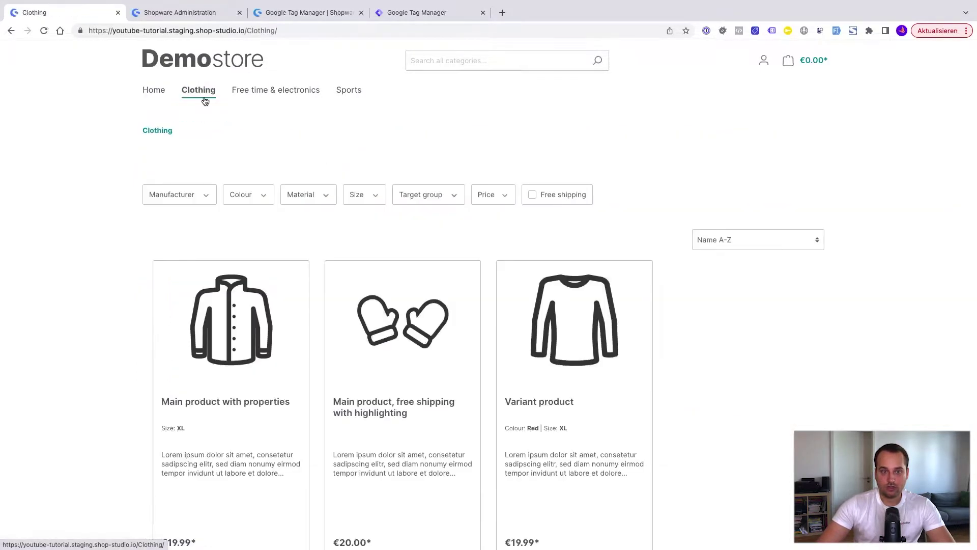
{"action": "scroll", "coordinate": [285, 305], "scroll_direction": "down", "scroll_amount": 4}
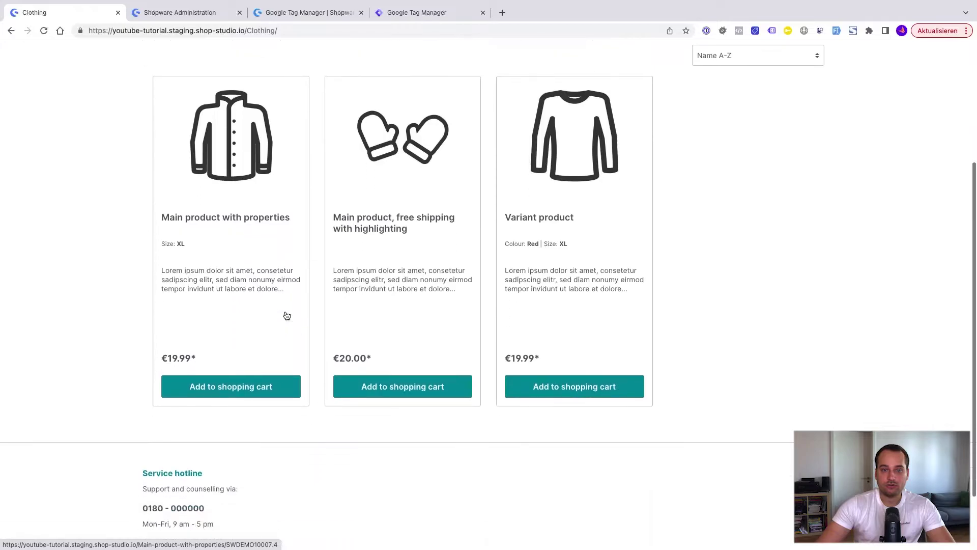
{"action": "scroll", "coordinate": [287, 315], "scroll_direction": "up", "scroll_amount": 5}
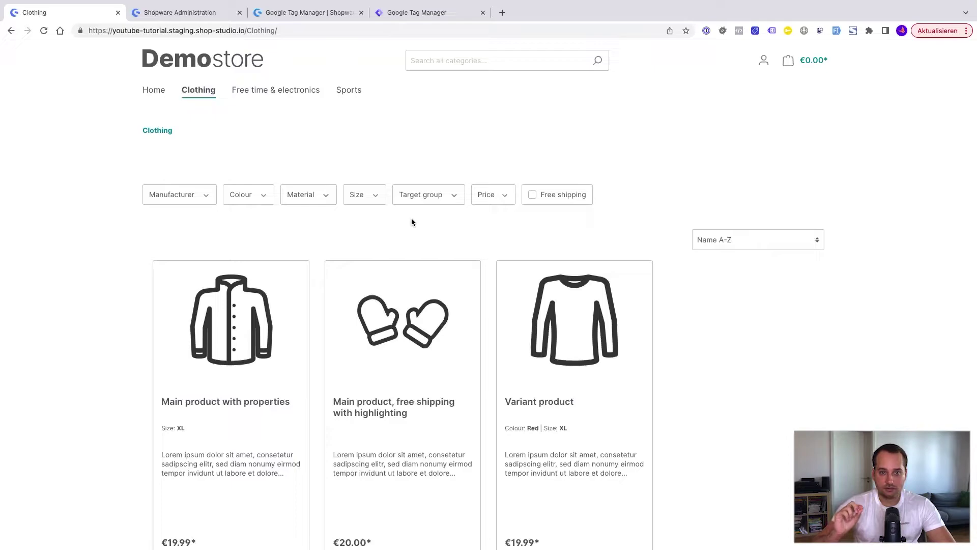
Open the browser developer tools on the Console panel.
{"action": "right_click", "coordinate": [658, 181]}
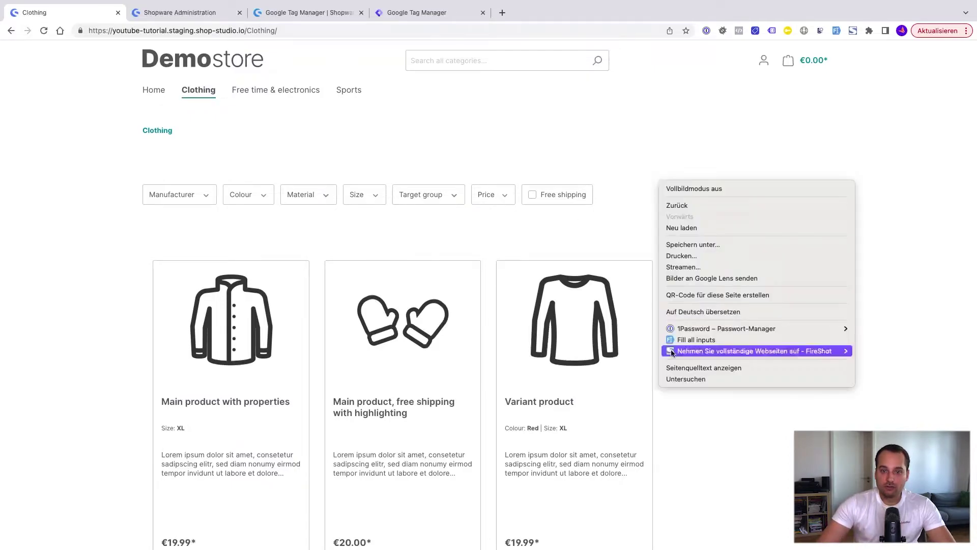
{"action": "left_click", "coordinate": [668, 381]}
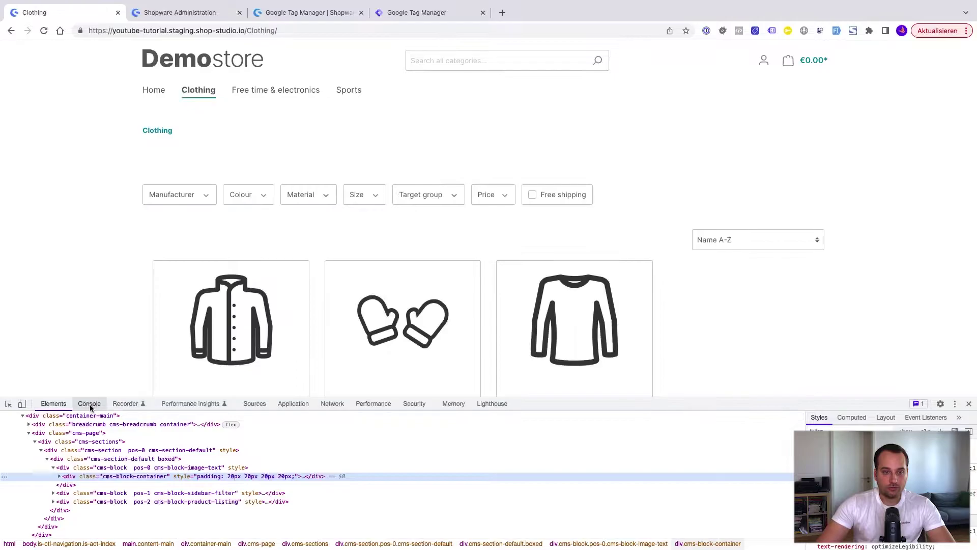
{"action": "left_click", "coordinate": [88, 404]}
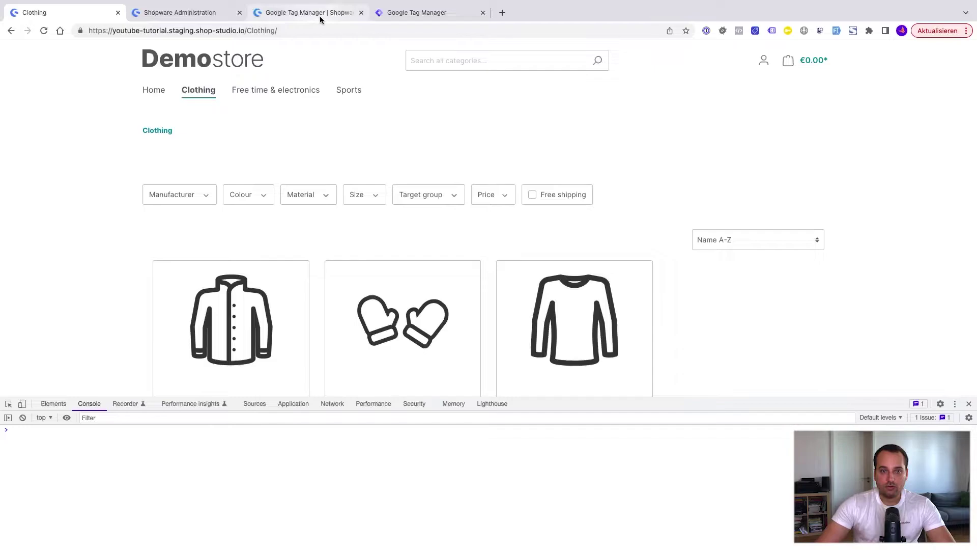
Enable 'pixel event debug in Javascript console' in the GTM app settings, save, and return to Clothing.
{"action": "left_click", "coordinate": [203, 15]}
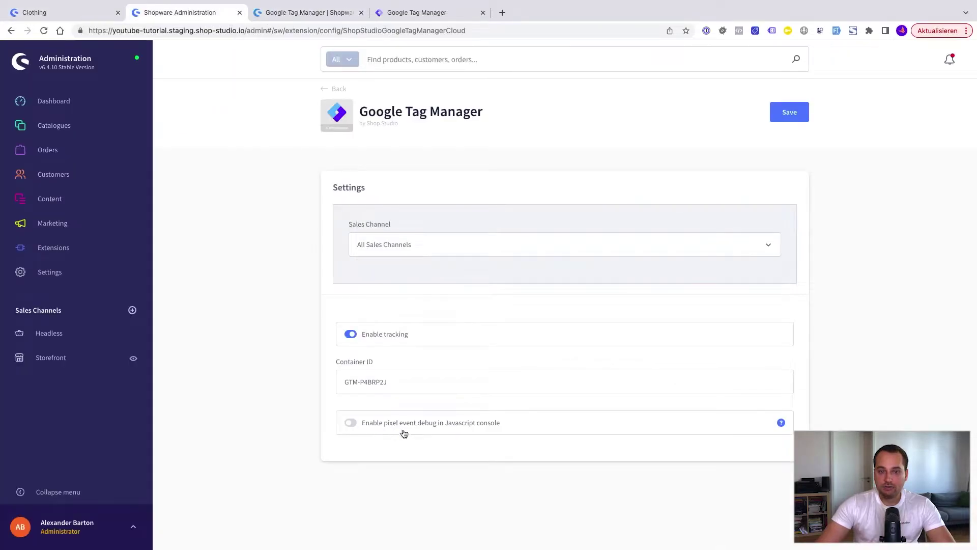
{"action": "left_click", "coordinate": [350, 422]}
{"action": "left_click", "coordinate": [789, 113]}
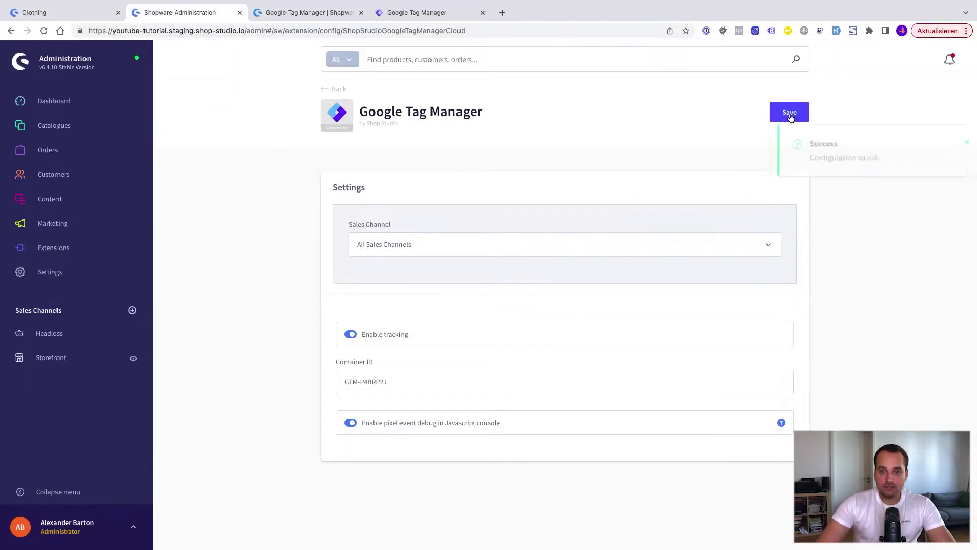
{"action": "left_click", "coordinate": [75, 15]}
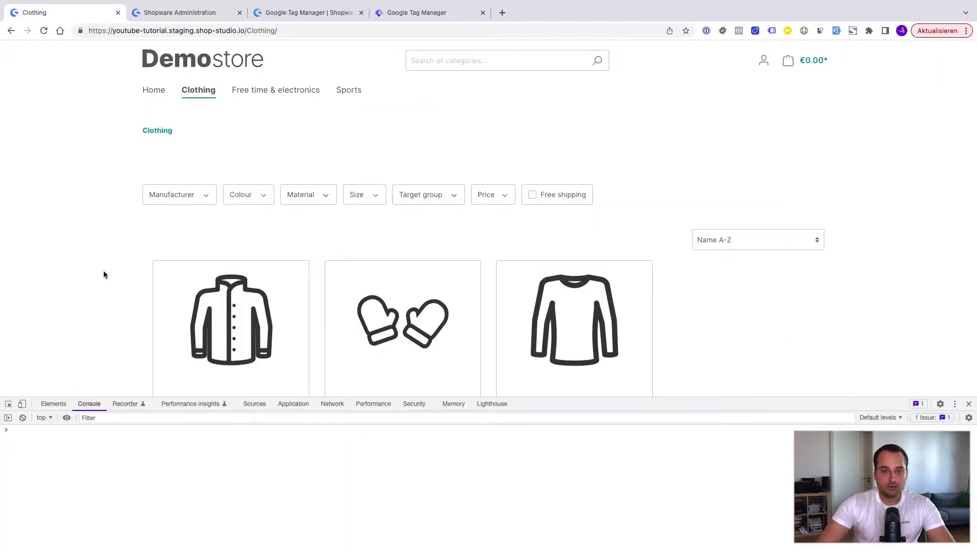
Reload, open Free time & electronics, and expand the data layer event's data and google_ads objects.
{"action": "key", "text": "super+r"}
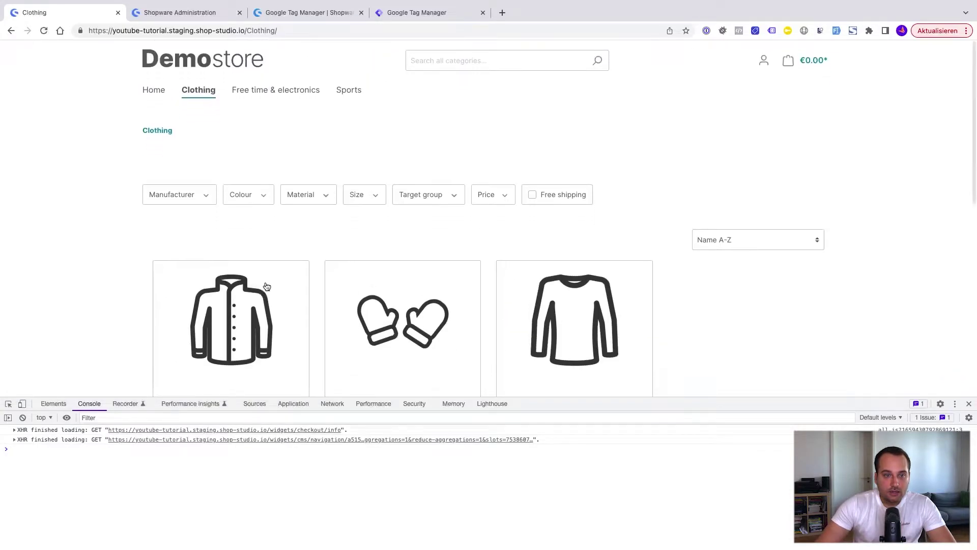
{"action": "left_click", "coordinate": [272, 88]}
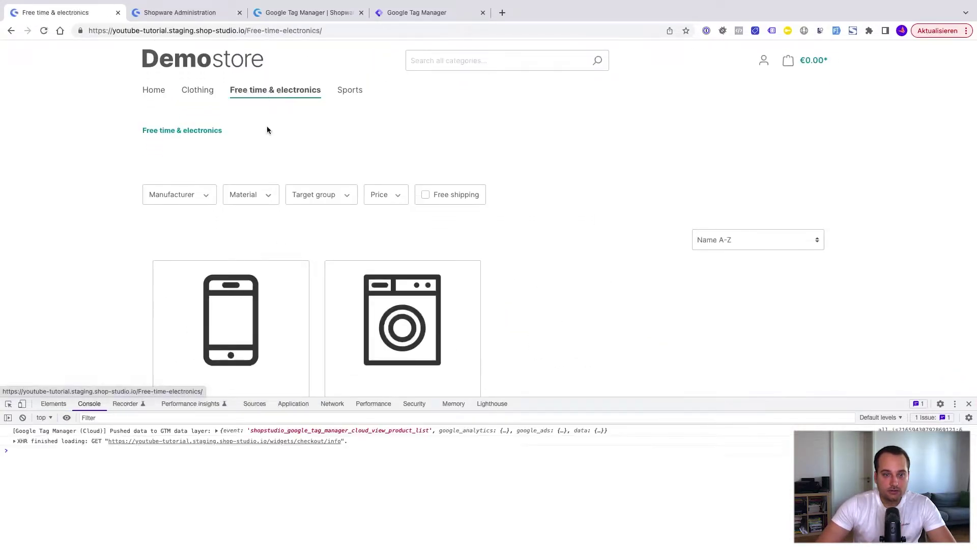
{"action": "scroll", "coordinate": [305, 326], "scroll_direction": "down", "scroll_amount": 1}
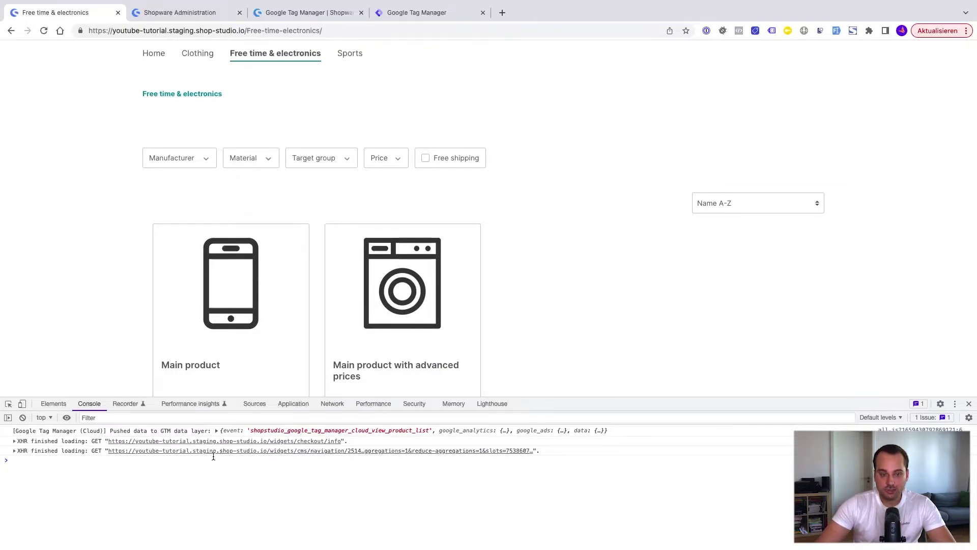
{"action": "left_click", "coordinate": [216, 430]}
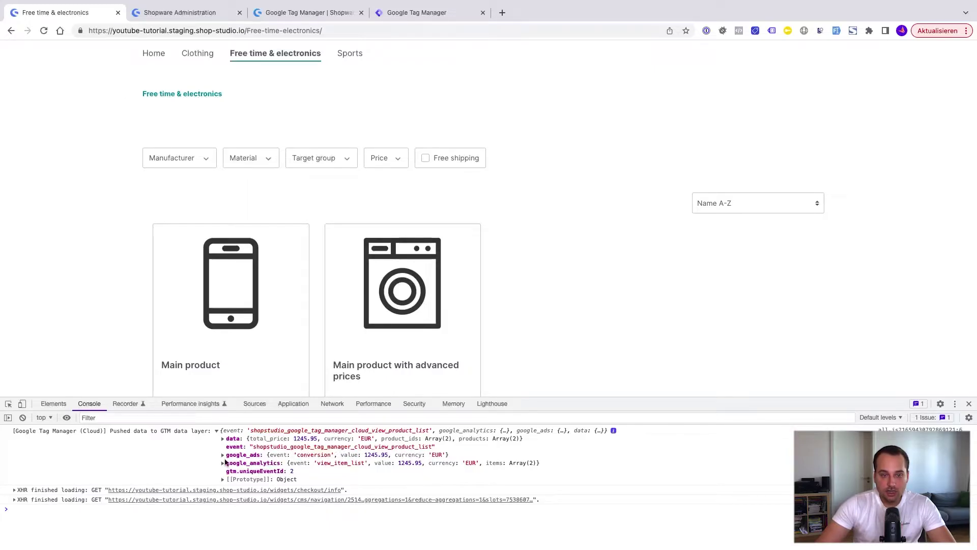
{"action": "left_click", "coordinate": [222, 438]}
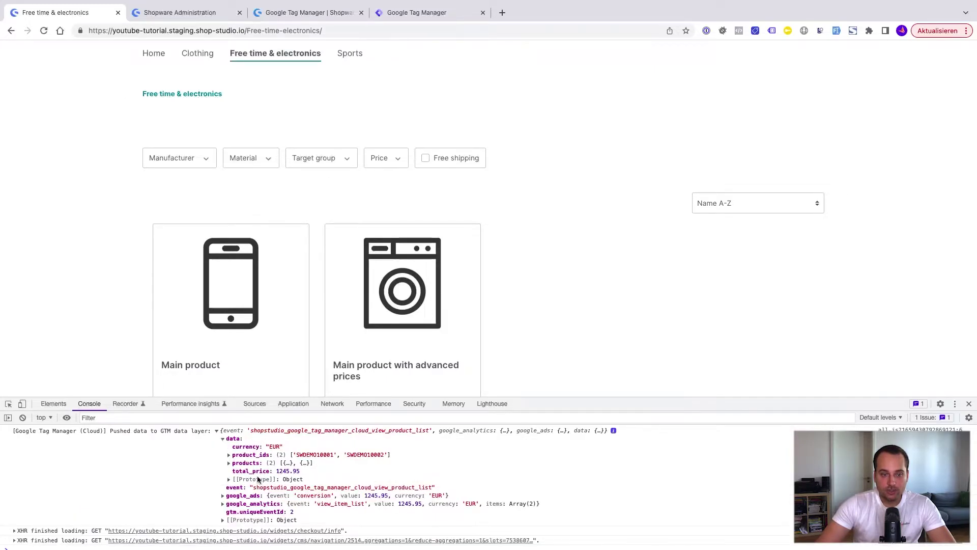
{"action": "left_click", "coordinate": [223, 482]}
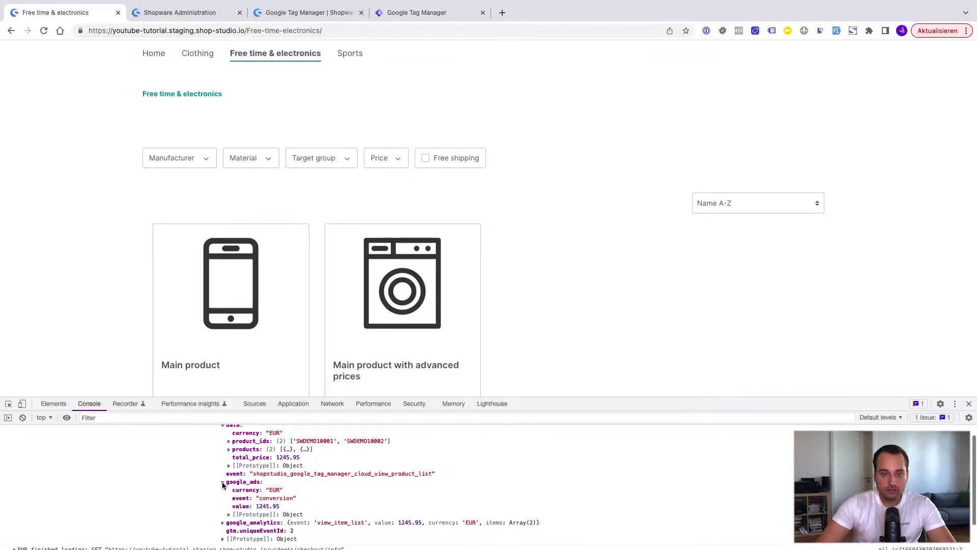
{"action": "scroll", "coordinate": [223, 486], "scroll_direction": "up", "scroll_amount": 2}
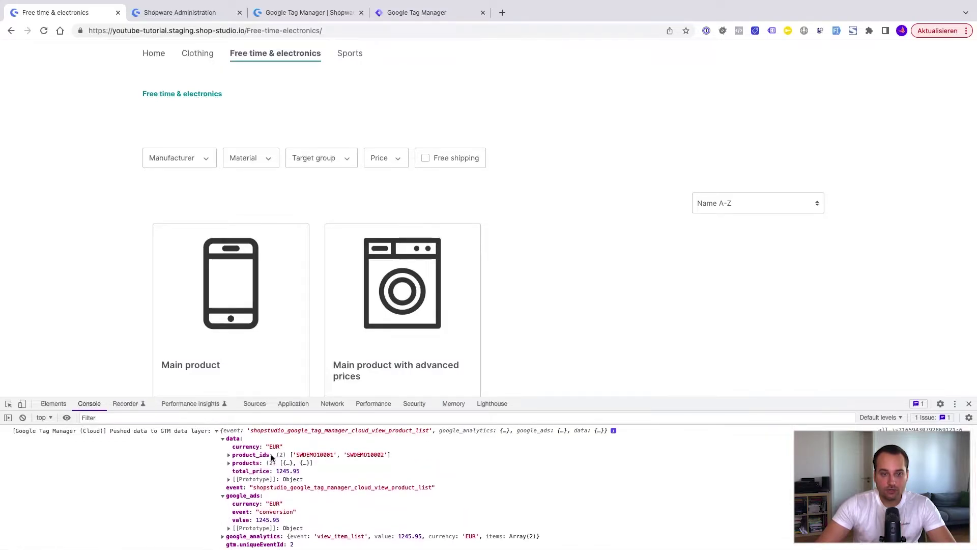
{"action": "scroll", "coordinate": [281, 496], "scroll_direction": "down", "scroll_amount": 1}
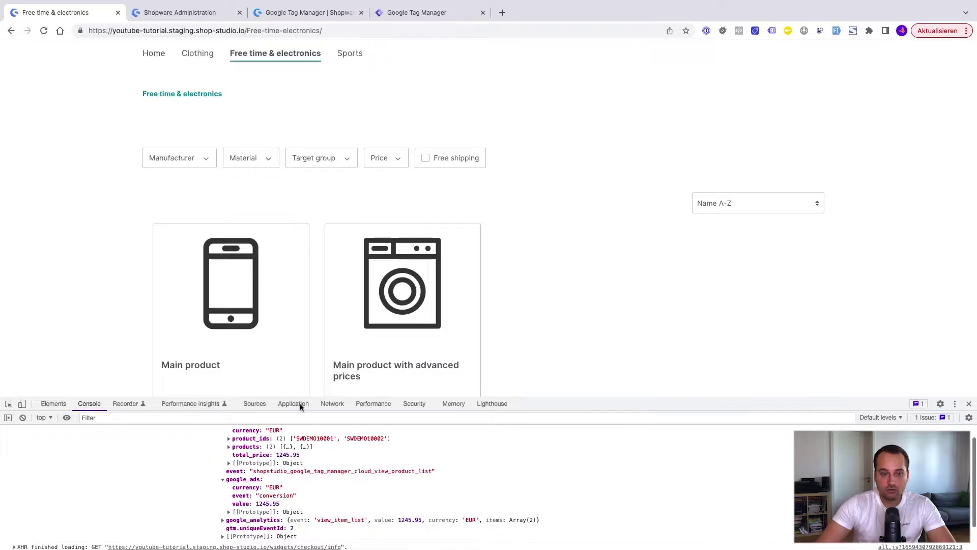
{"action": "scroll", "coordinate": [313, 344], "scroll_direction": "down", "scroll_amount": 3}
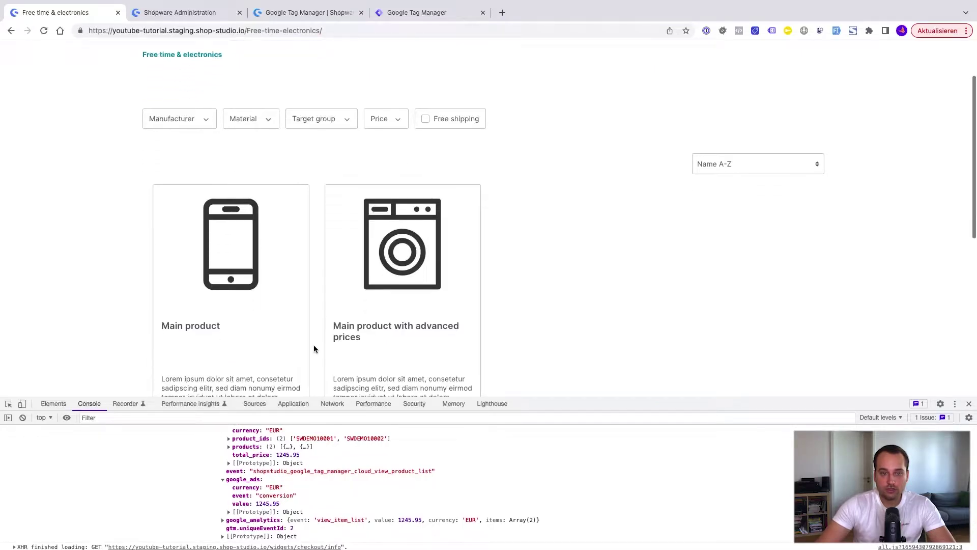
Open Main product (€495.95) and add it to the shopping cart.
{"action": "left_click", "coordinate": [262, 219]}
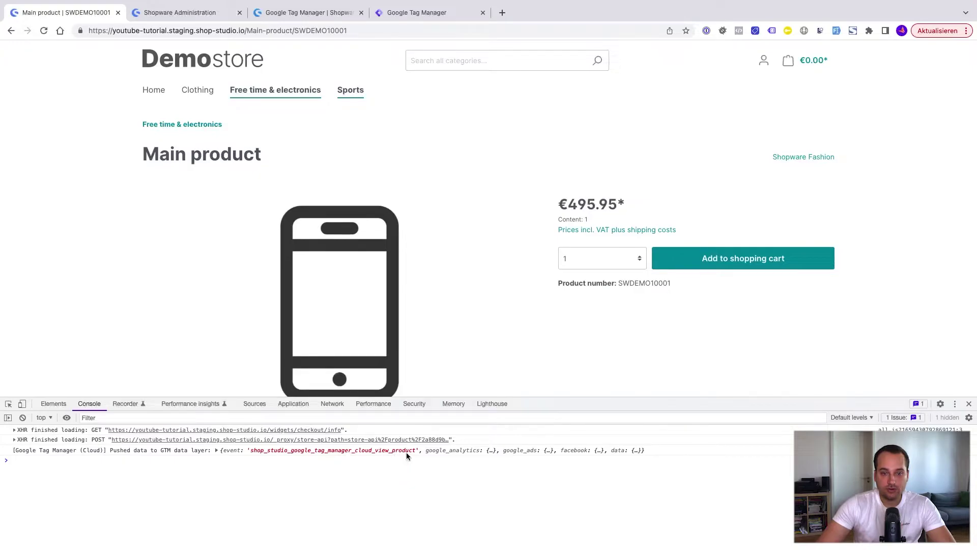
{"action": "scroll", "coordinate": [546, 303], "scroll_direction": "down", "scroll_amount": 4}
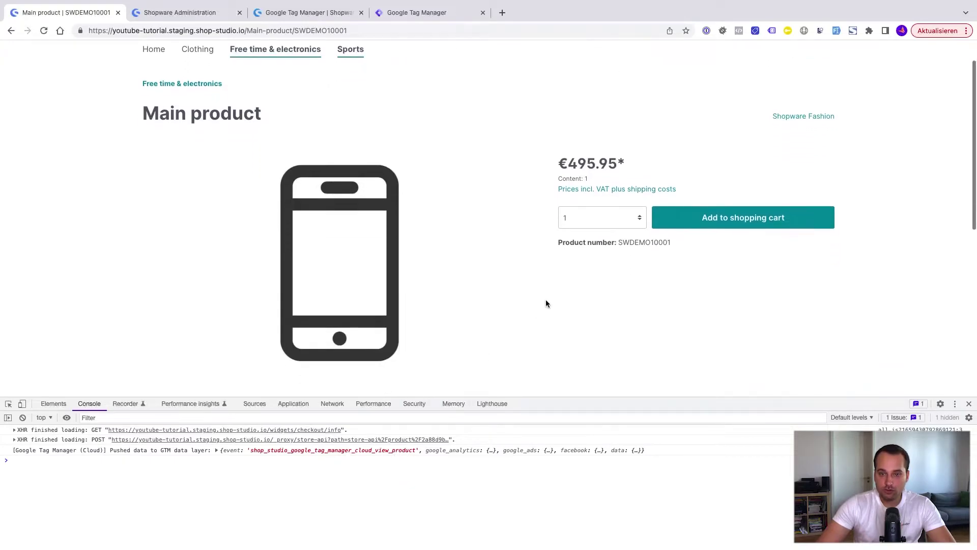
{"action": "scroll", "coordinate": [546, 301], "scroll_direction": "up", "scroll_amount": 1}
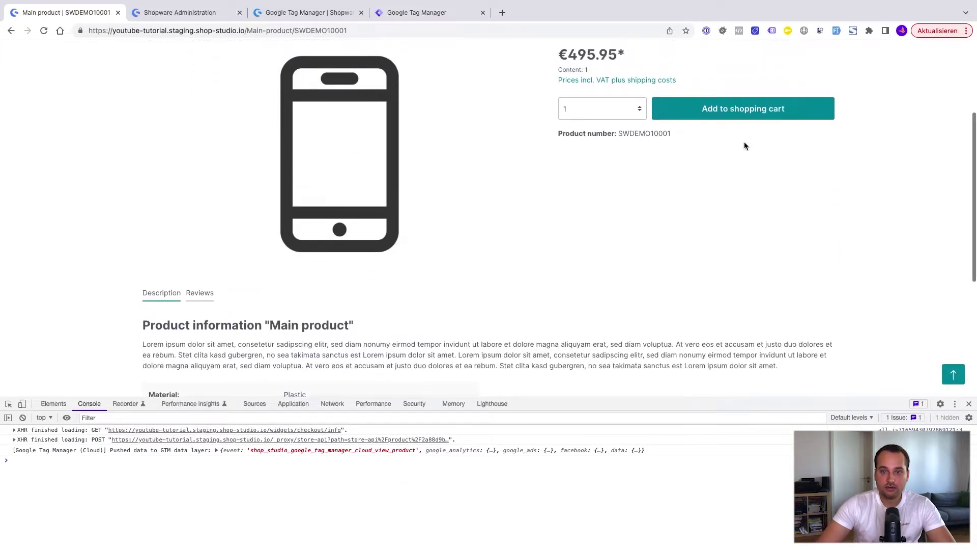
{"action": "left_click", "coordinate": [753, 113]}
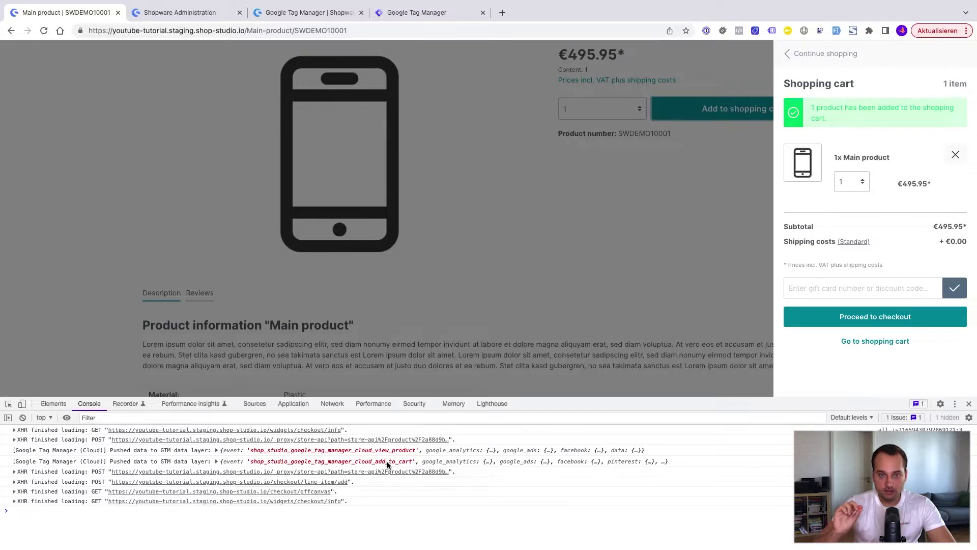
{"action": "left_click", "coordinate": [285, 18]}
{"action": "left_click", "coordinate": [196, 14]}
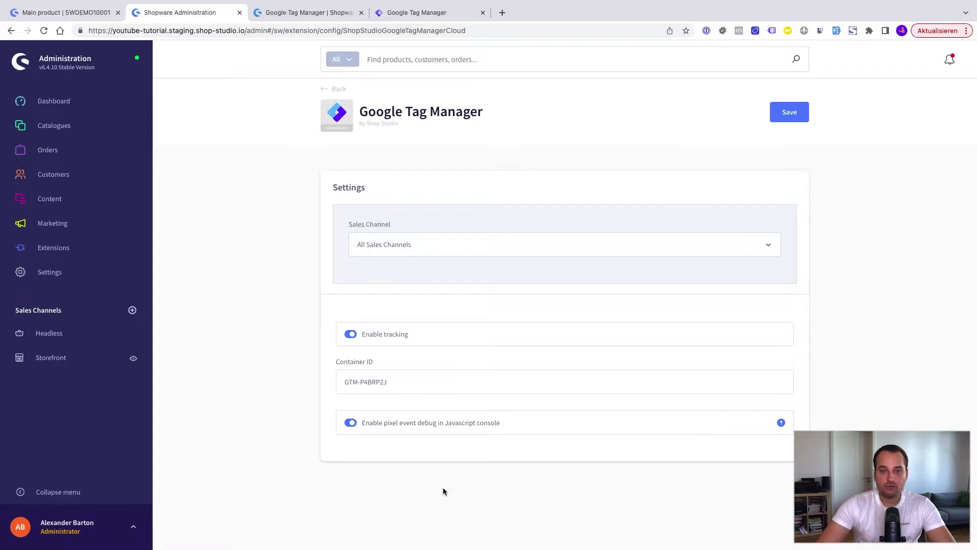
{"action": "left_click", "coordinate": [103, 21]}
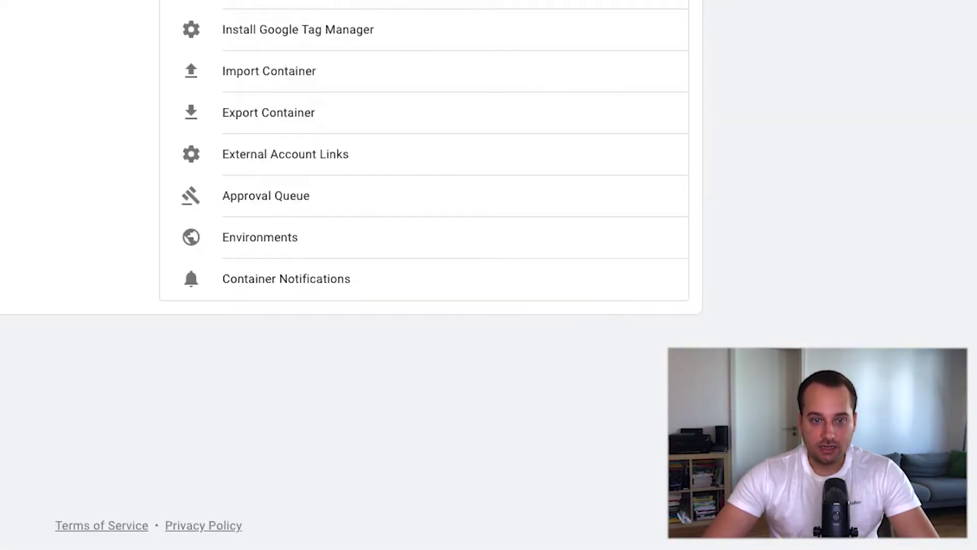
Check the workspace's empty Tags, Triggers and Variables lists, then start a new tag.
{"action": "left_click", "coordinate": [31, 85]}
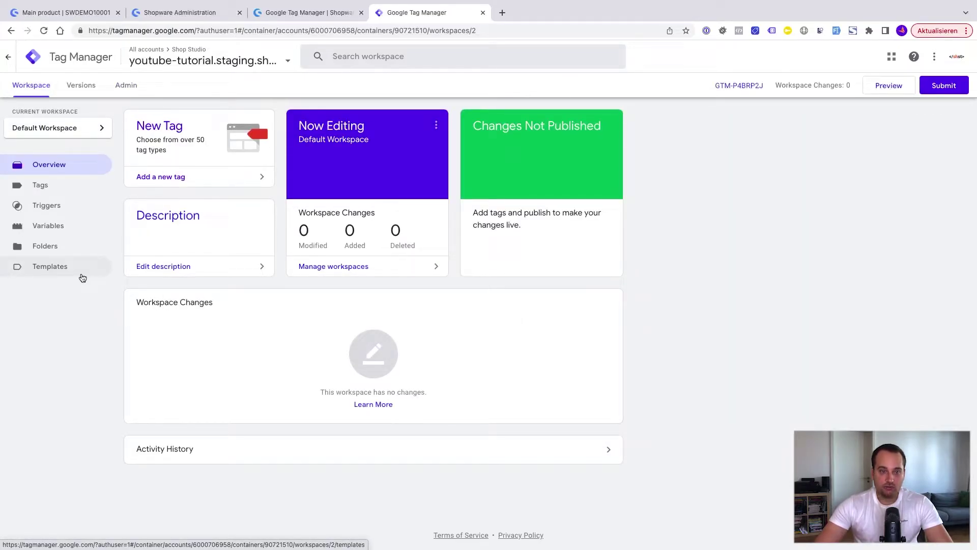
{"action": "left_click", "coordinate": [65, 191]}
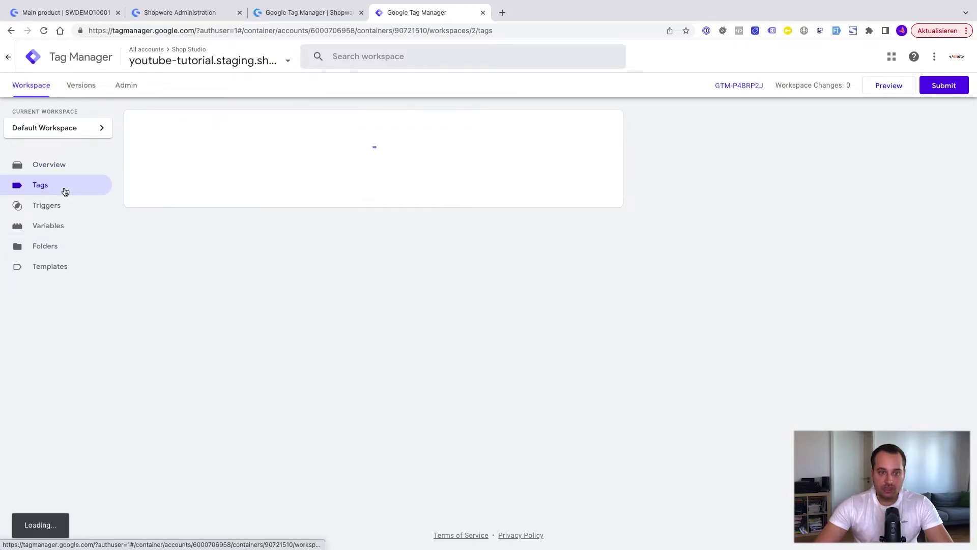
{"action": "left_click", "coordinate": [64, 212]}
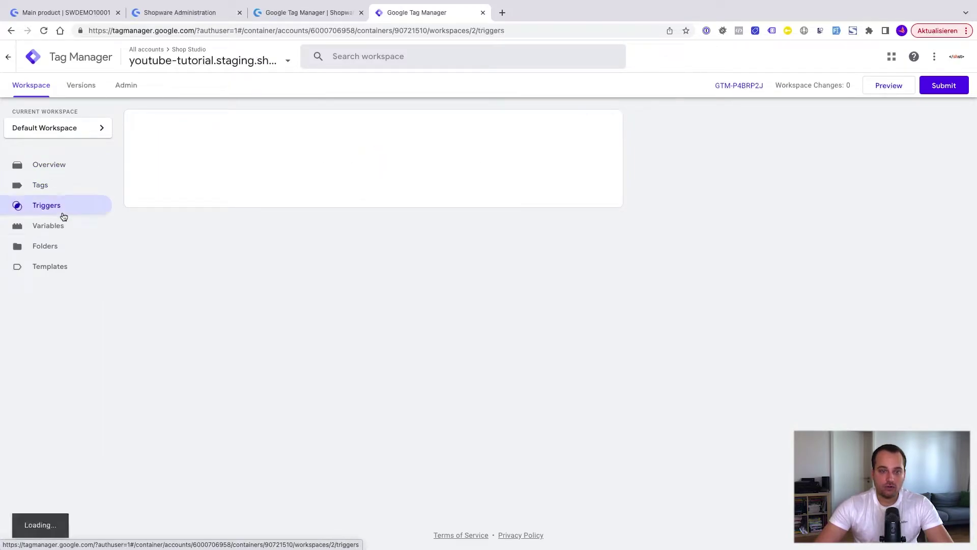
{"action": "left_click", "coordinate": [66, 236]}
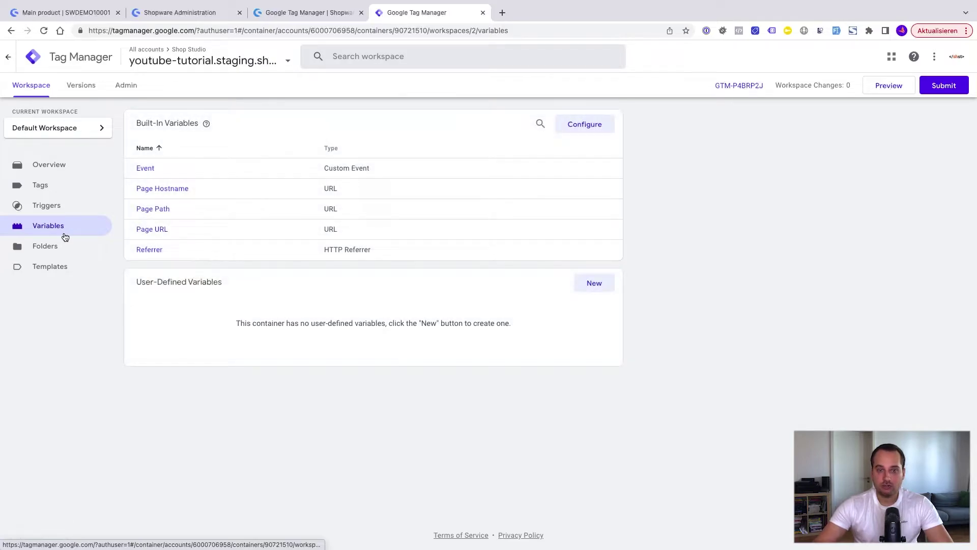
{"action": "left_click", "coordinate": [65, 196]}
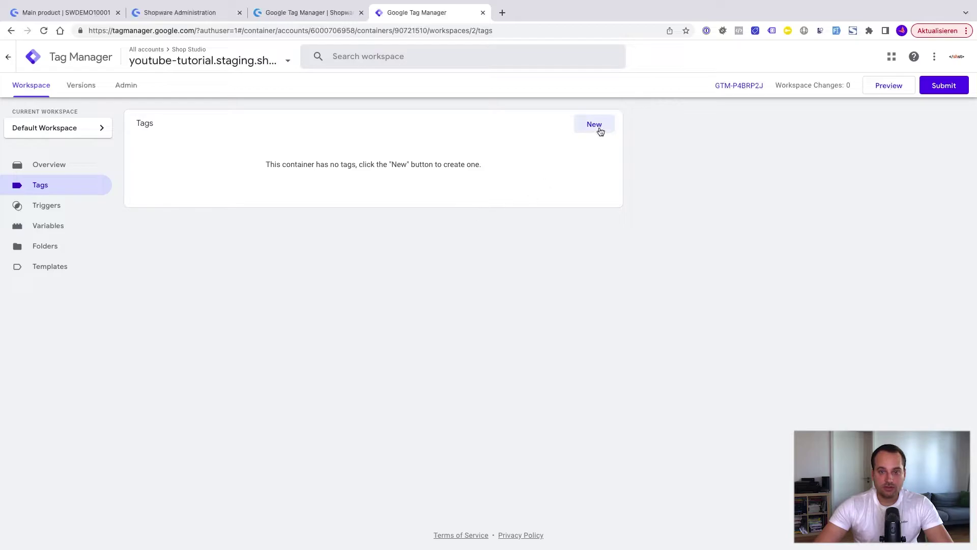
{"action": "left_click", "coordinate": [594, 125]}
Set the untitled tag's type to Google Analytics: GA4 Configuration, leaving its trigger unset.
{"action": "left_click", "coordinate": [578, 153]}
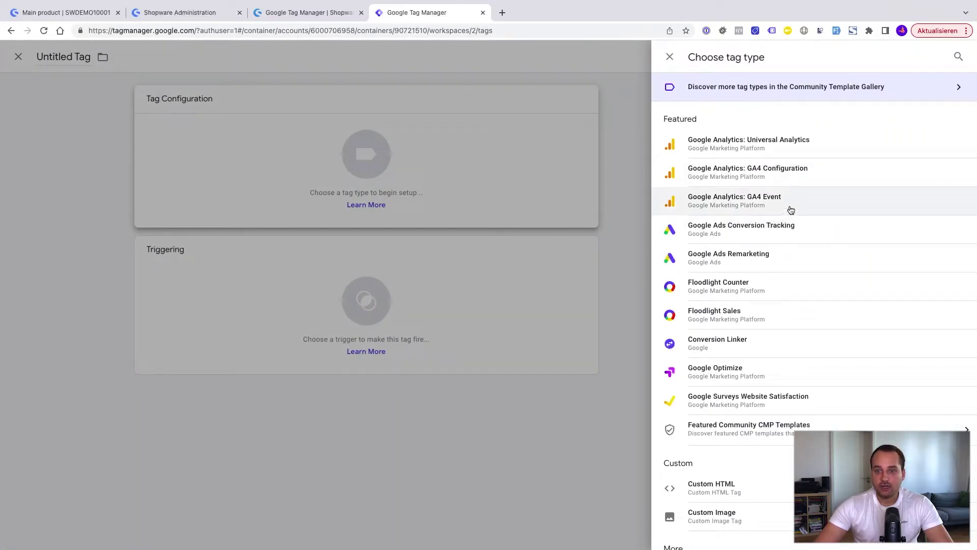
{"action": "left_click", "coordinate": [786, 183]}
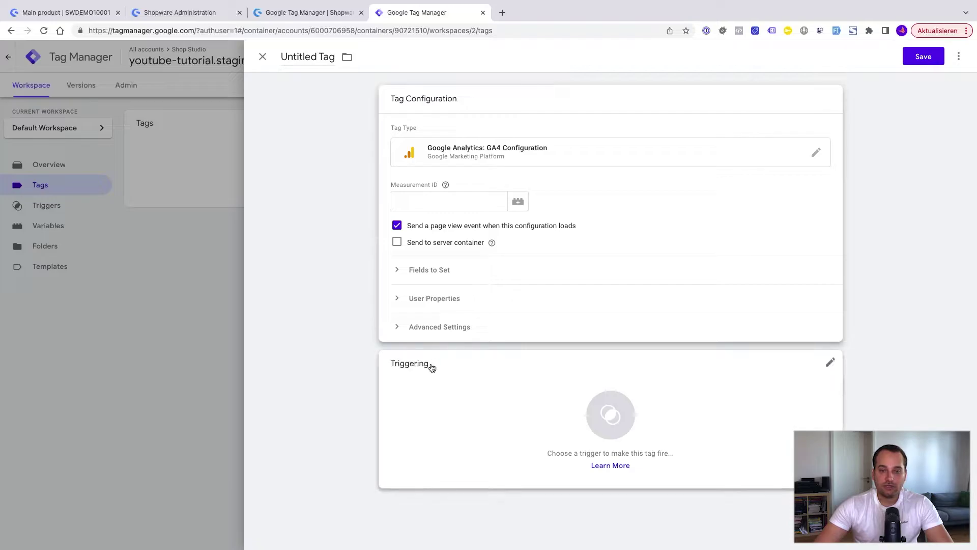
{"action": "left_click", "coordinate": [539, 420]}
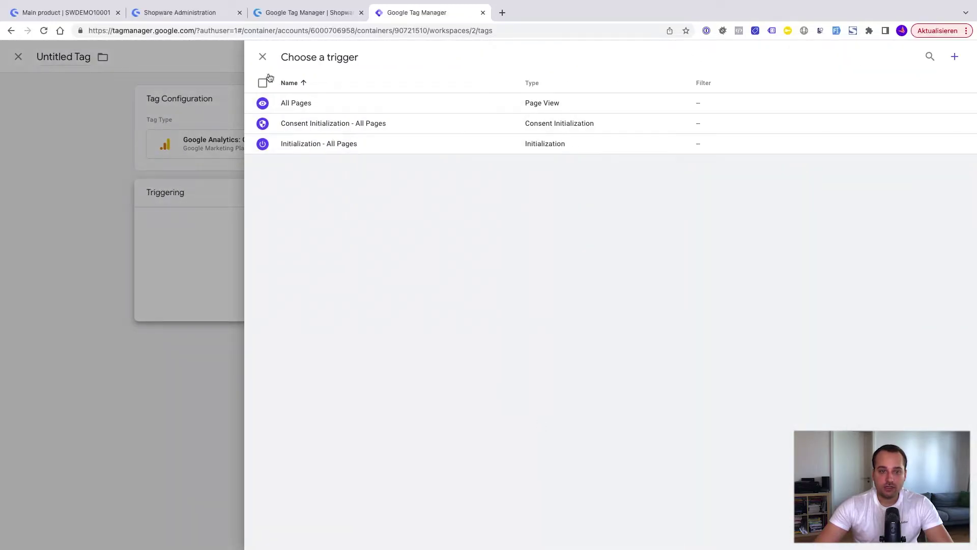
{"action": "left_click", "coordinate": [262, 57]}
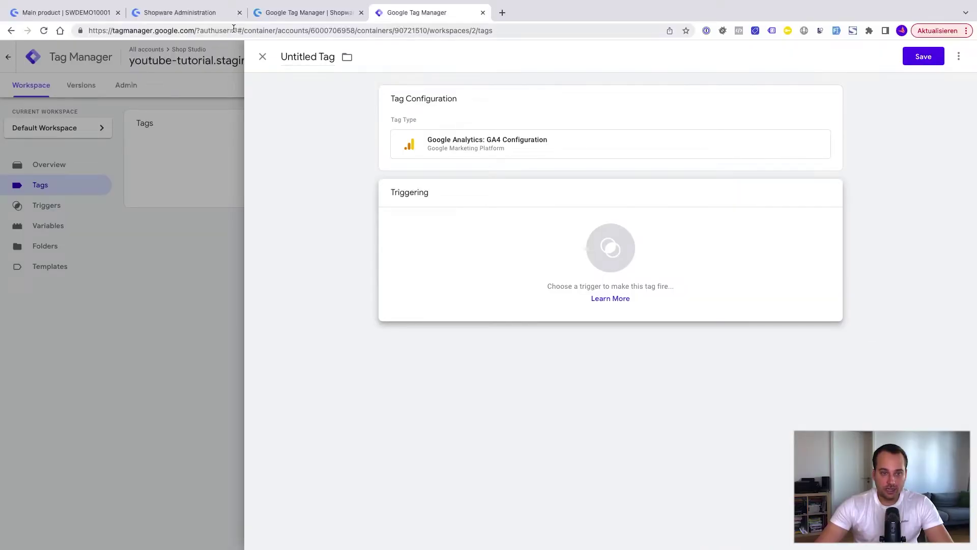
Show the Google Tag Manager app's Installation manual with its docs.shop-studio.io documentation link.
{"action": "left_click", "coordinate": [275, 12]}
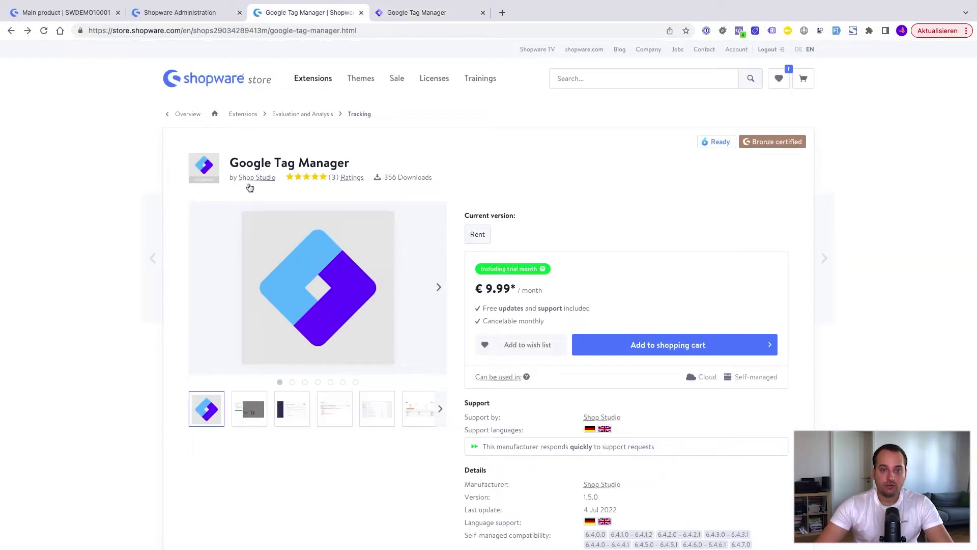
{"action": "scroll", "coordinate": [146, 290], "scroll_direction": "down", "scroll_amount": 4}
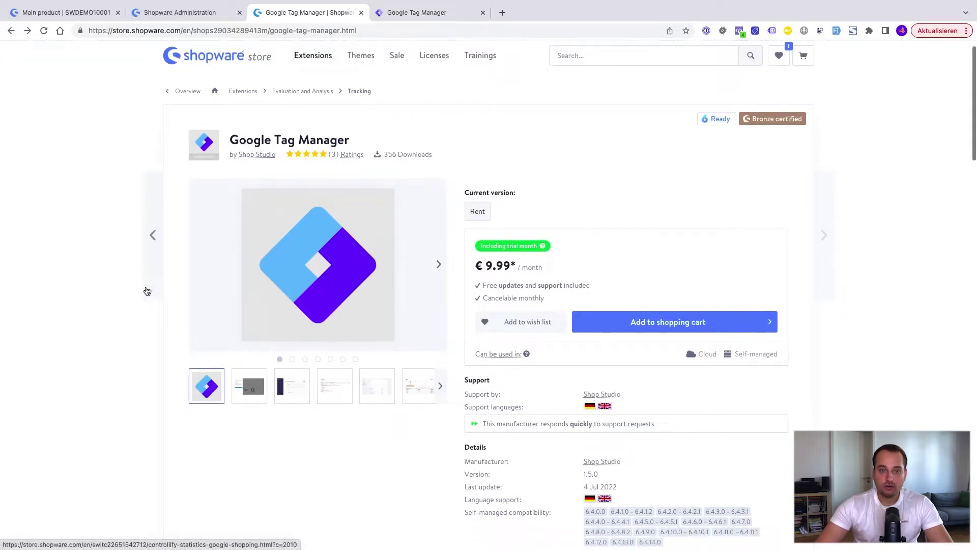
{"action": "scroll", "coordinate": [146, 290], "scroll_direction": "down", "scroll_amount": 2}
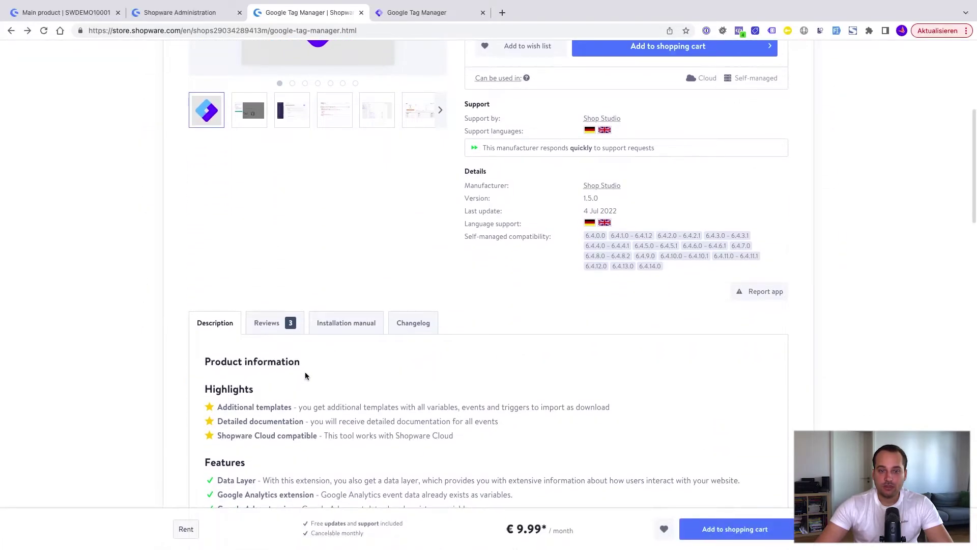
{"action": "left_click", "coordinate": [348, 323]}
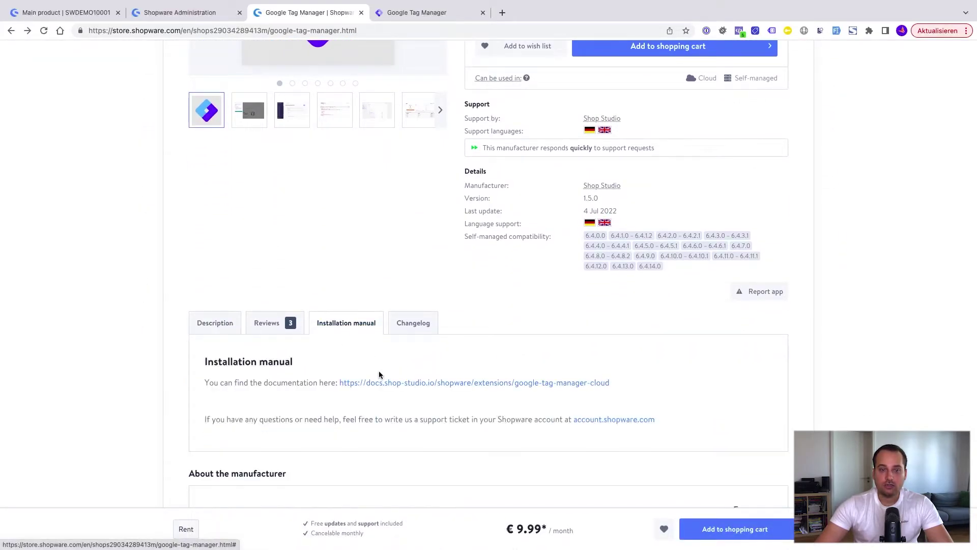
{"action": "scroll", "coordinate": [379, 373], "scroll_direction": "down", "scroll_amount": 1}
{"action": "scroll", "coordinate": [379, 375], "scroll_direction": "down", "scroll_amount": 1}
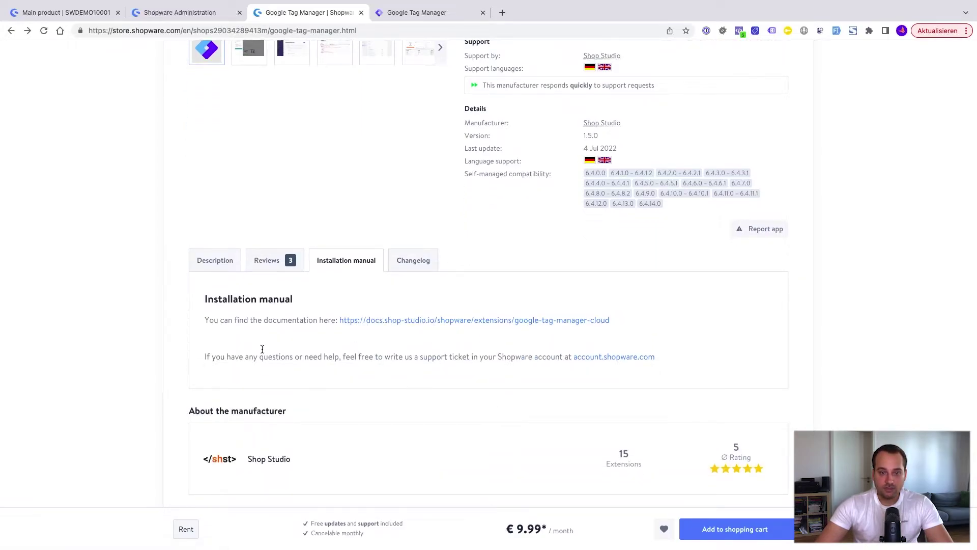
Open the Shop Studio documentation and go to its Google Tag Manager Setup page.
{"action": "left_click", "coordinate": [422, 322]}
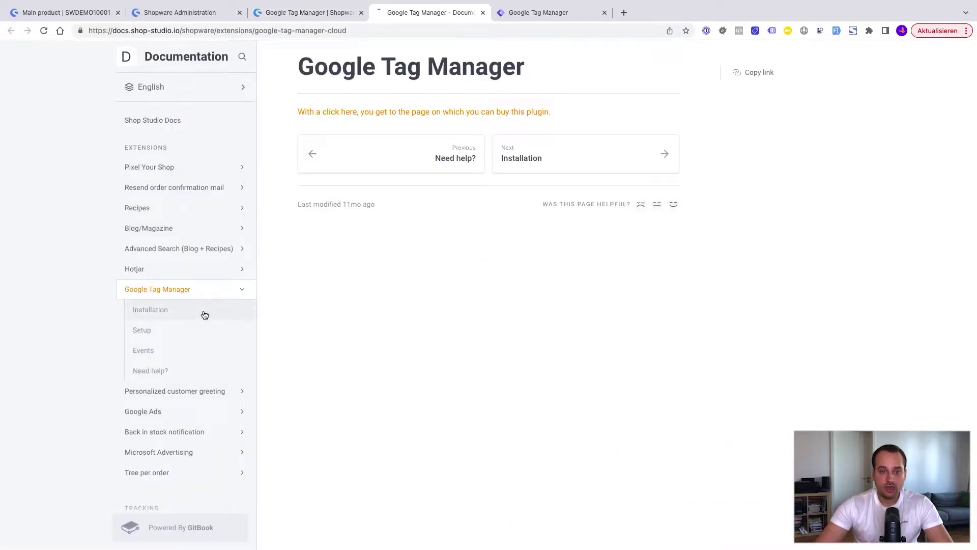
{"action": "left_click", "coordinate": [191, 337]}
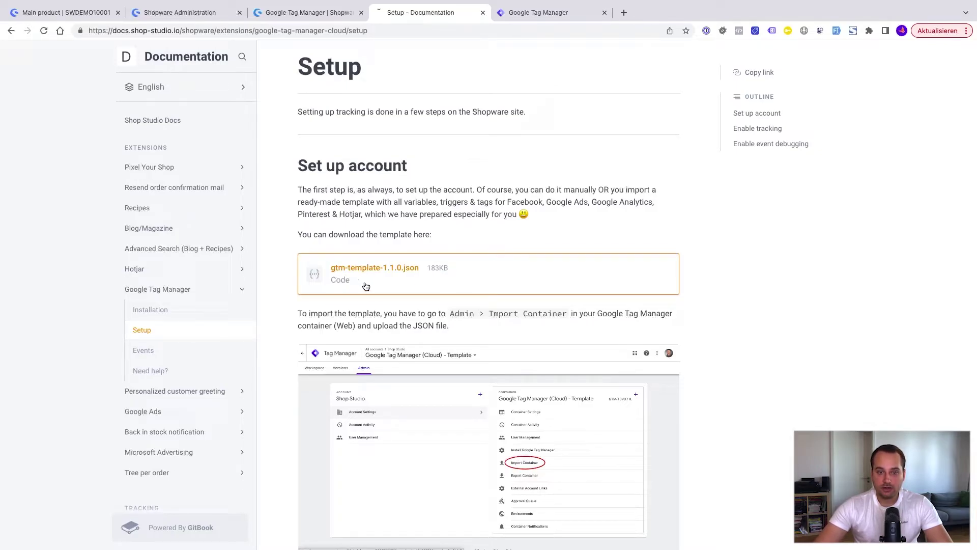
Open gtm-template-1.1.0.json in a new tab and scroll through its JSON contents.
{"action": "left_click", "coordinate": [422, 285]}
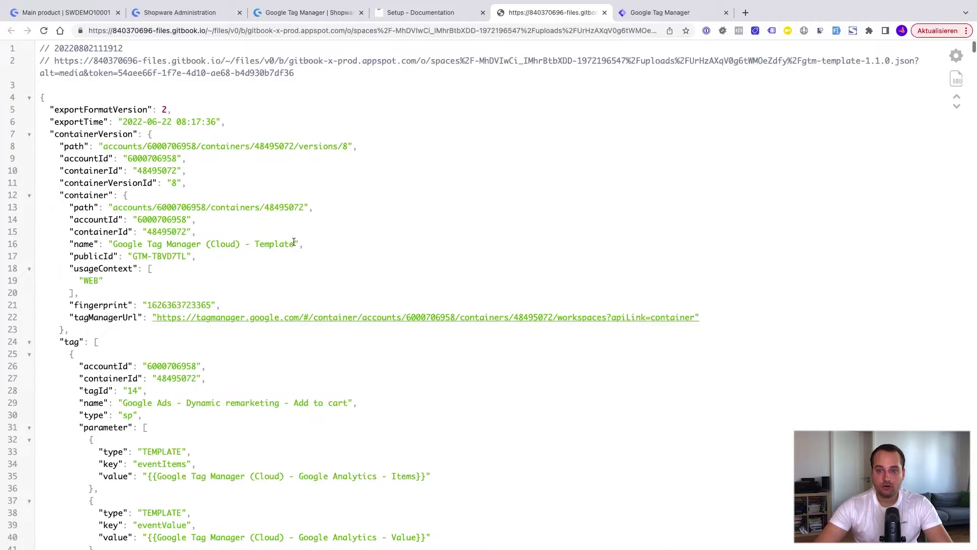
{"action": "scroll", "coordinate": [395, 294], "scroll_direction": "down", "scroll_amount": 20}
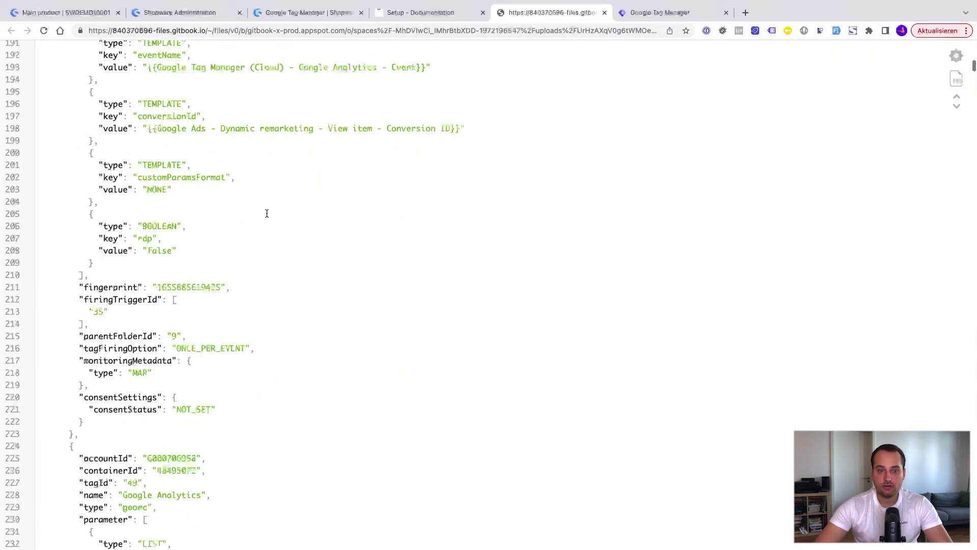
{"action": "scroll", "coordinate": [346, 240], "scroll_direction": "up", "scroll_amount": 17}
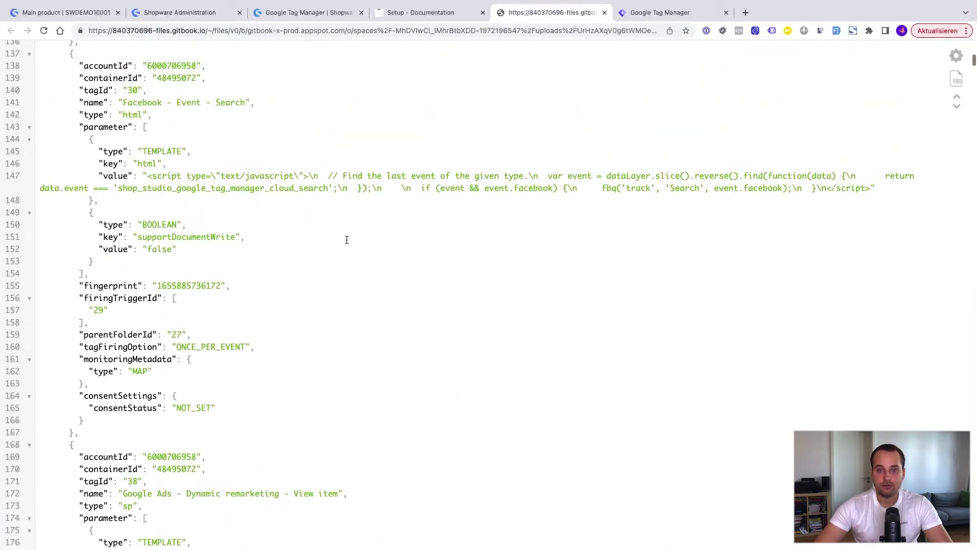
{"action": "scroll", "coordinate": [346, 239], "scroll_direction": "up", "scroll_amount": 3}
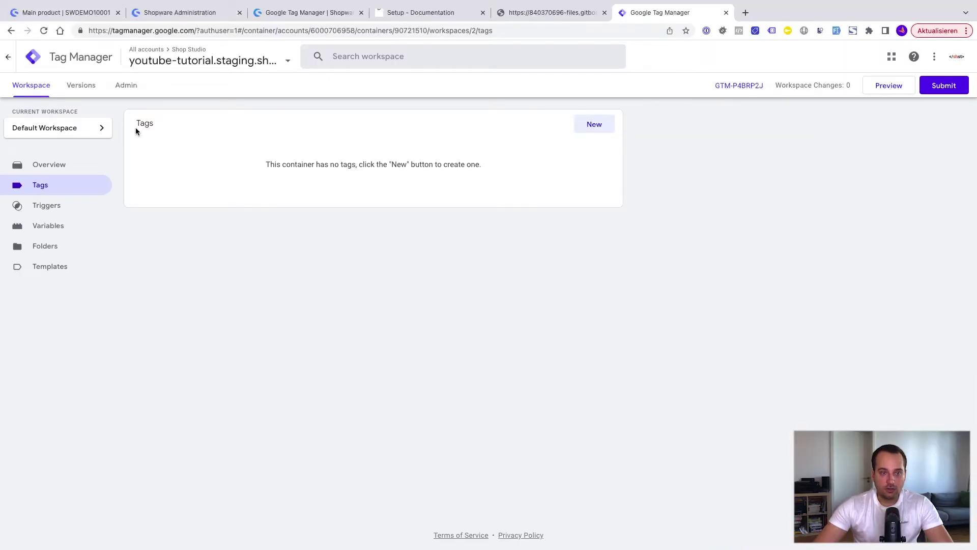
Set up an Admin > Import Container of gtm-template.json into the existing Default Workspace with Overwrite.
{"action": "left_click", "coordinate": [126, 87]}
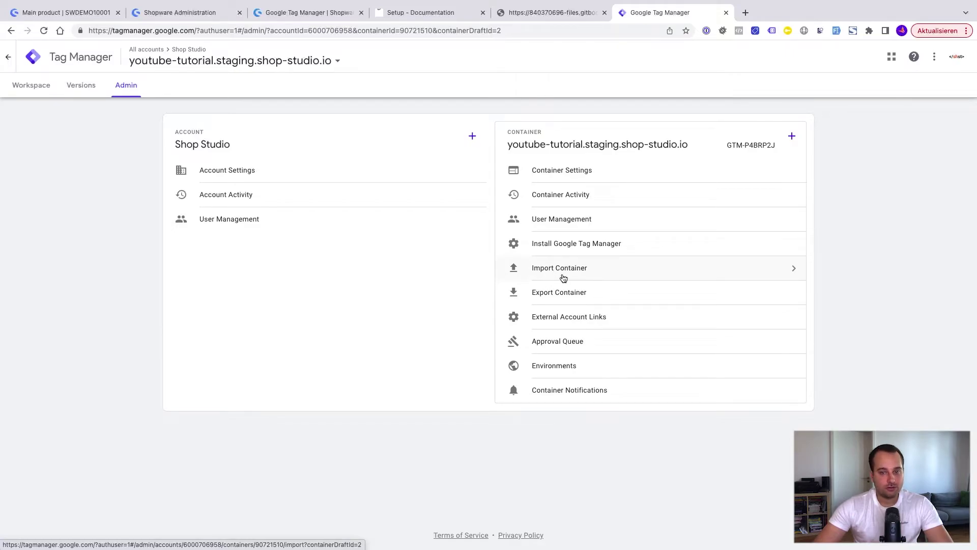
{"action": "left_click", "coordinate": [569, 272]}
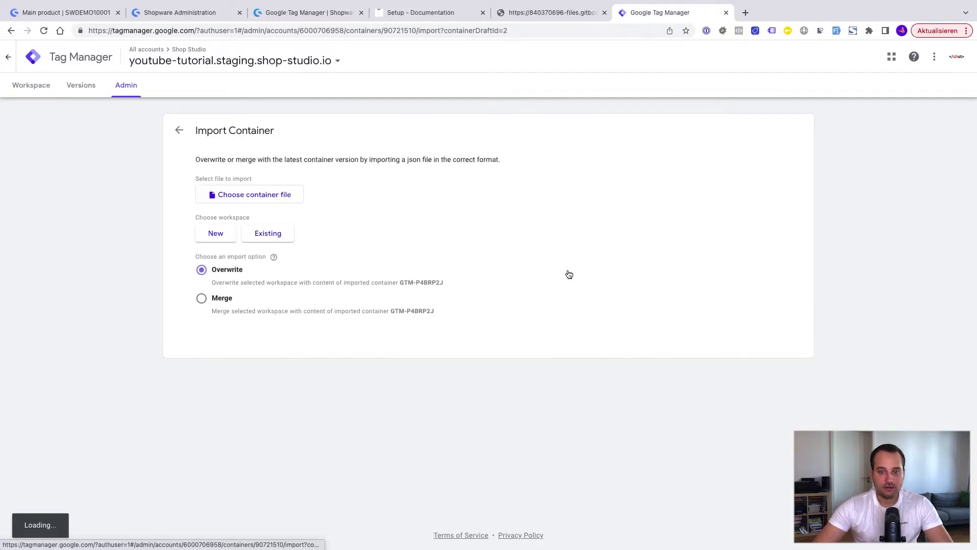
{"action": "left_click", "coordinate": [277, 202]}
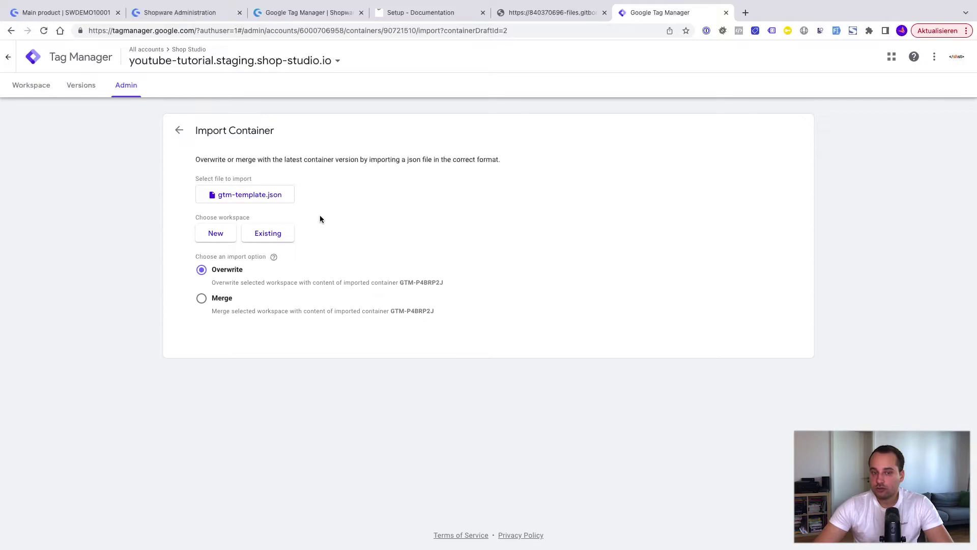
{"action": "left_click", "coordinate": [272, 239]}
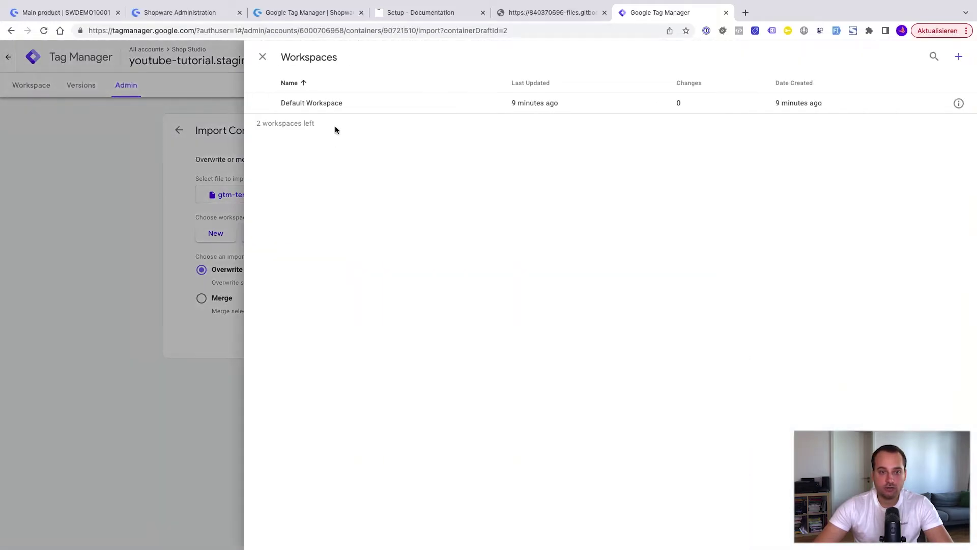
{"action": "left_click", "coordinate": [333, 104]}
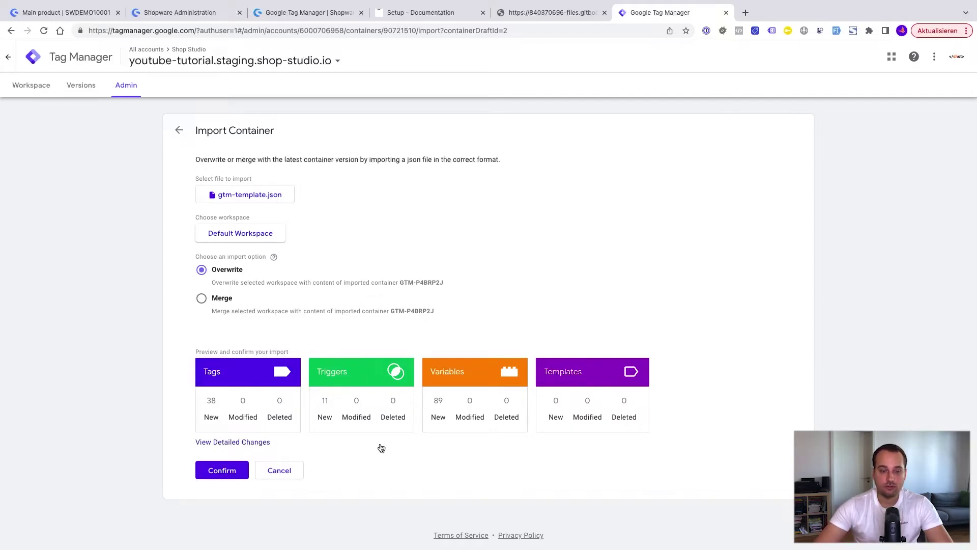
Confirm the import and review the imported Tags, Triggers, Variables and Folders.
{"action": "left_click", "coordinate": [219, 475]}
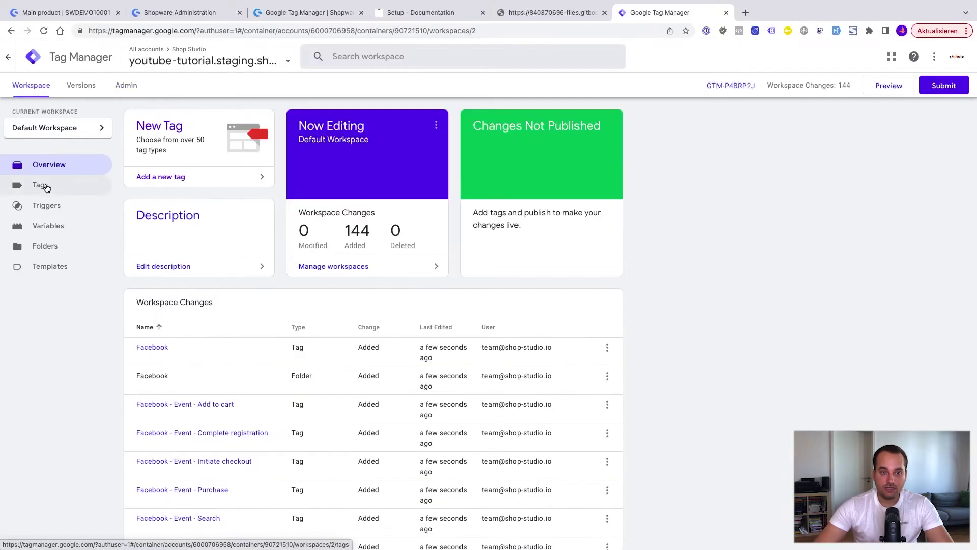
{"action": "left_click", "coordinate": [40, 185]}
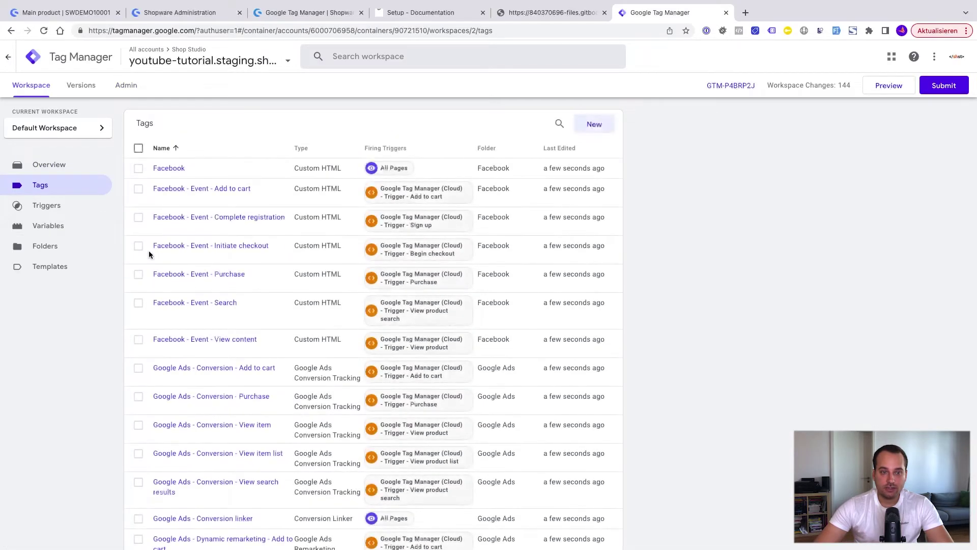
{"action": "left_click", "coordinate": [64, 211]}
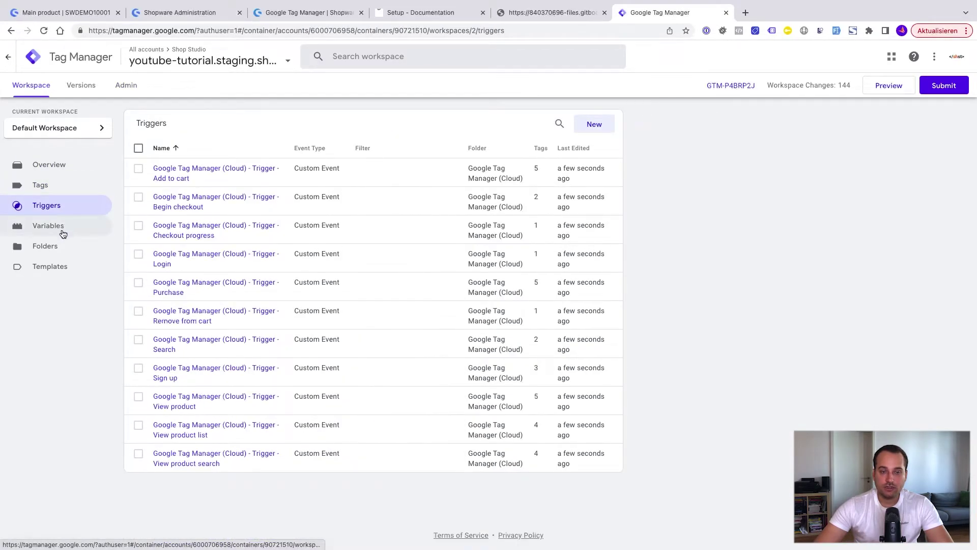
{"action": "left_click", "coordinate": [63, 232]}
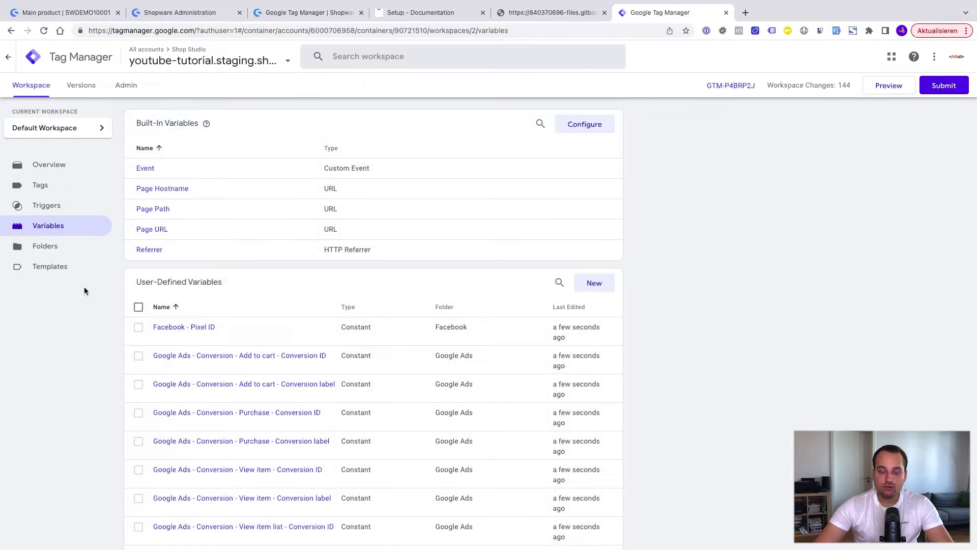
{"action": "left_click", "coordinate": [64, 249]}
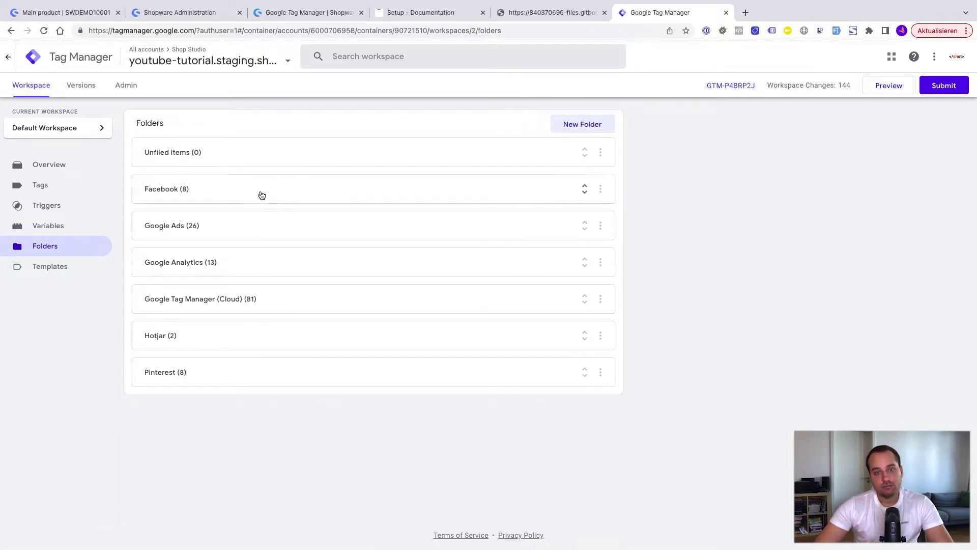
Expand and collapse the Facebook, Google Ads and Google Analytics folders to inspect their items.
{"action": "left_click", "coordinate": [291, 197]}
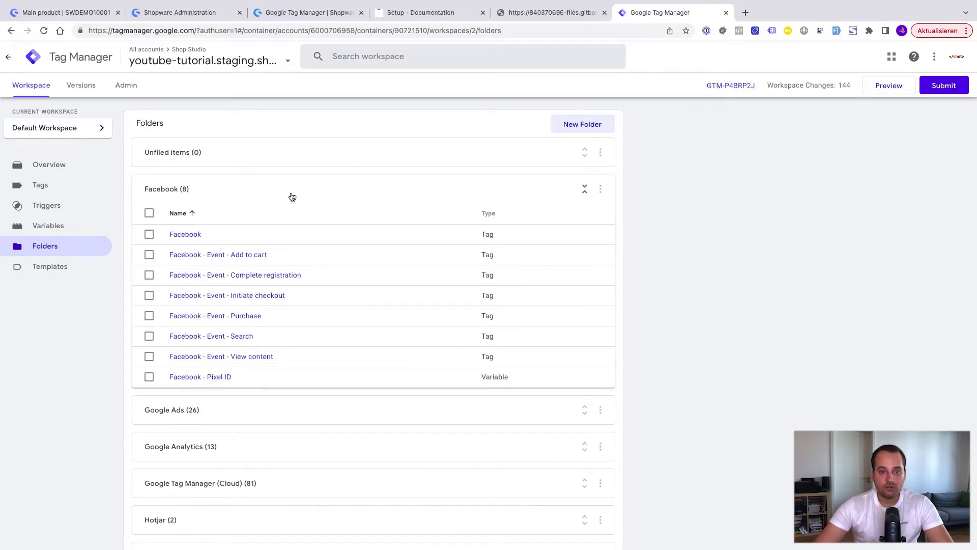
{"action": "left_click", "coordinate": [292, 197]}
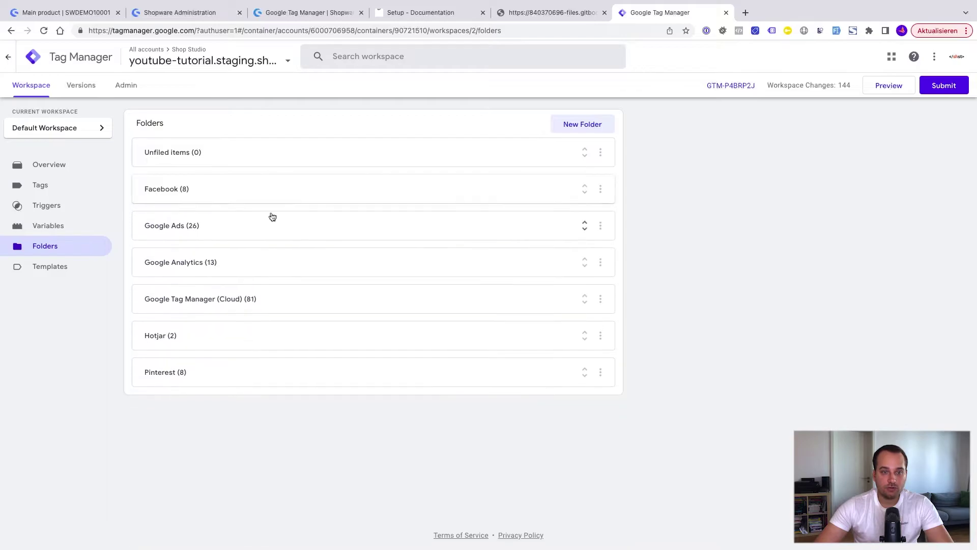
{"action": "left_click", "coordinate": [259, 228]}
{"action": "left_click", "coordinate": [259, 228]}
{"action": "left_click", "coordinate": [245, 262]}
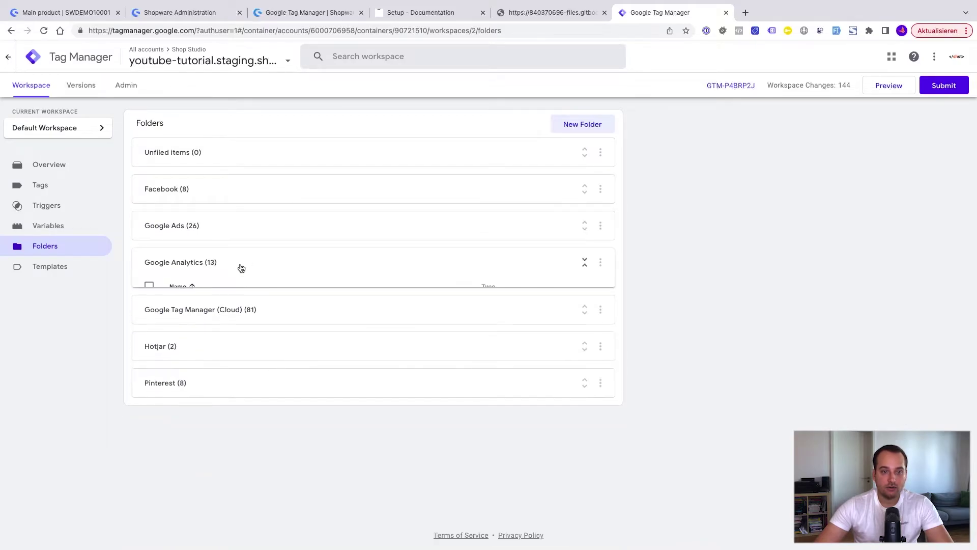
{"action": "left_click", "coordinate": [241, 268]}
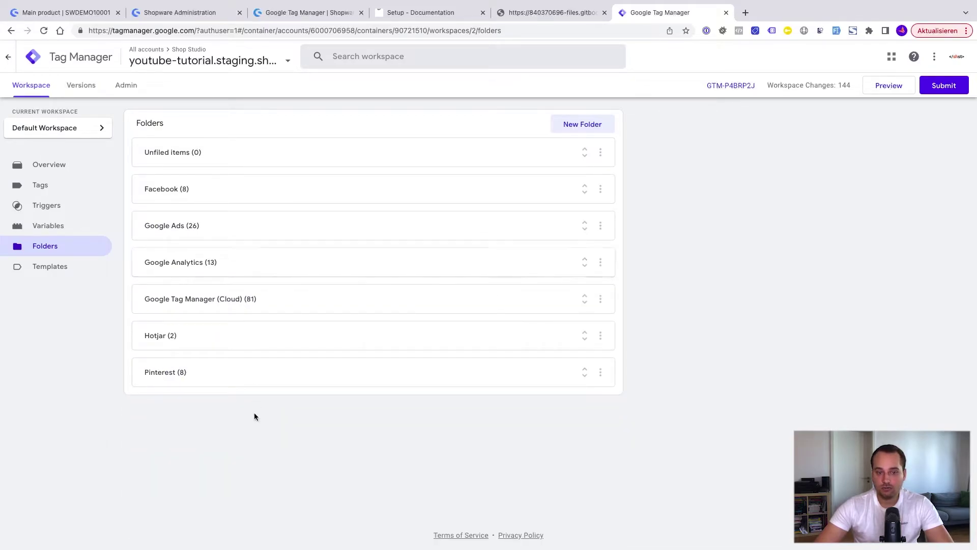
{"action": "left_click", "coordinate": [423, 16]}
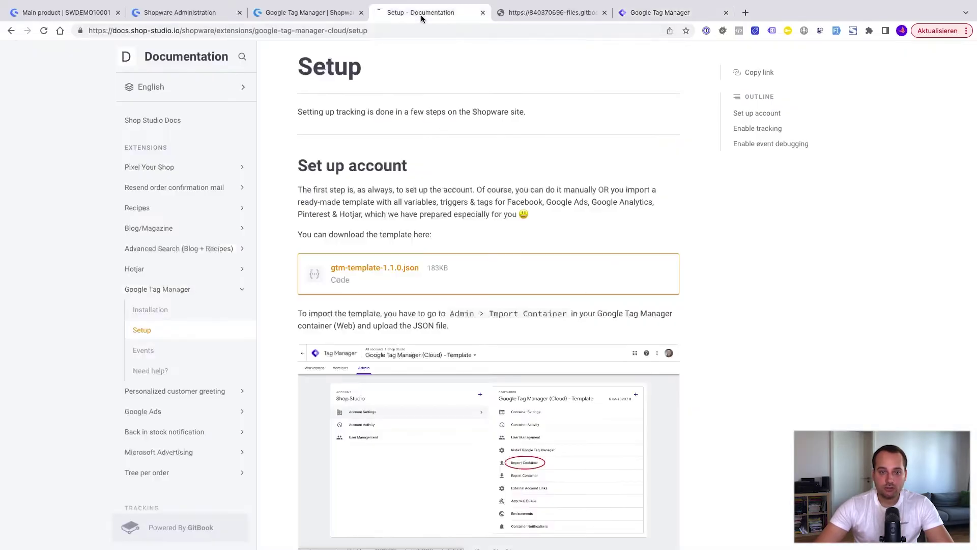
{"action": "scroll", "coordinate": [444, 328], "scroll_direction": "down", "scroll_amount": 8}
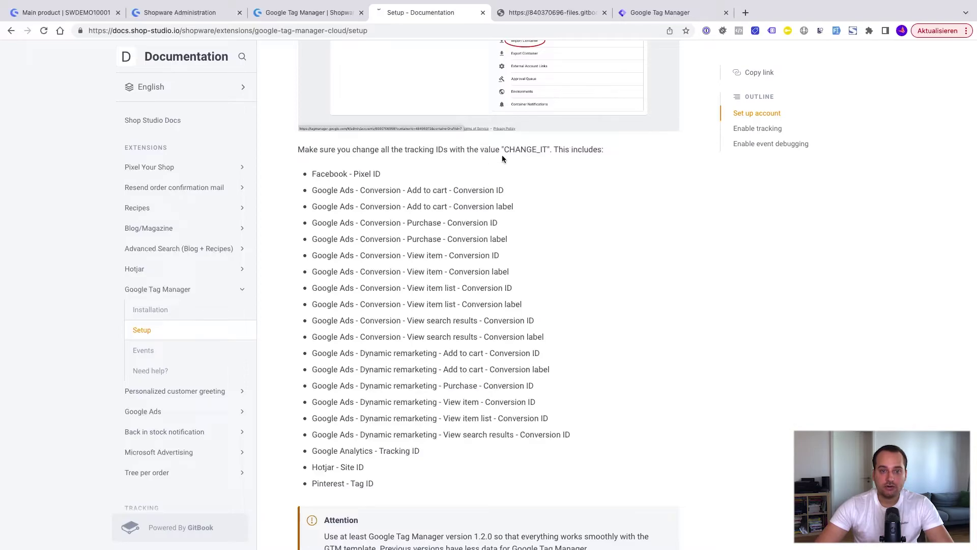
{"action": "left_click", "coordinate": [648, 14]}
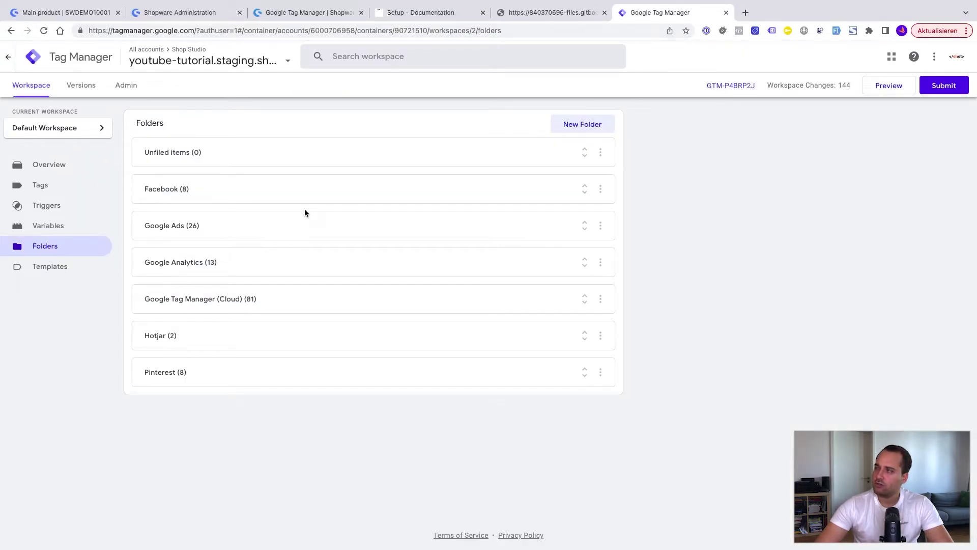
Check the Google Analytics Tracking ID and Facebook Pixel ID variables, both still set to CHANGE_IT.
{"action": "left_click", "coordinate": [238, 269]}
{"action": "scroll", "coordinate": [424, 388], "scroll_direction": "down", "scroll_amount": 2}
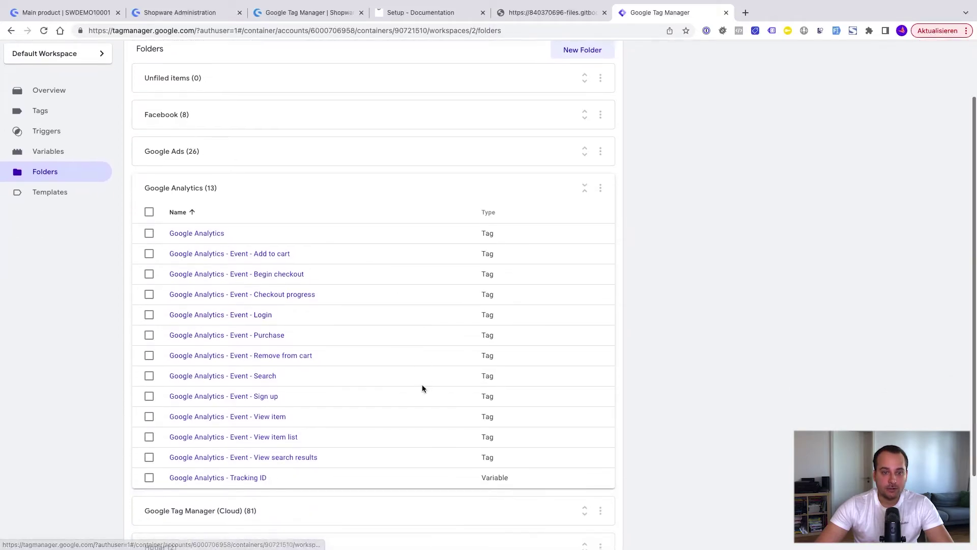
{"action": "left_click", "coordinate": [252, 480]}
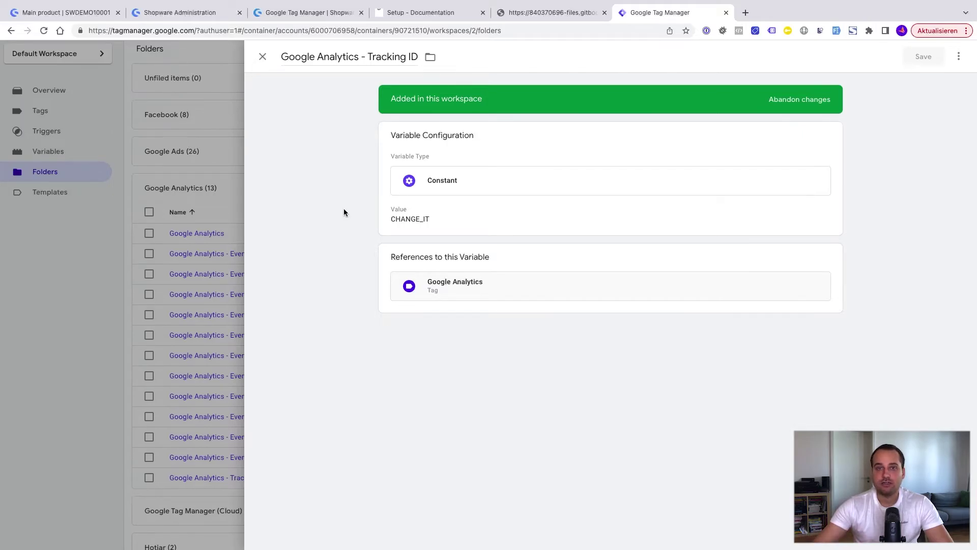
{"action": "left_click", "coordinate": [262, 56]}
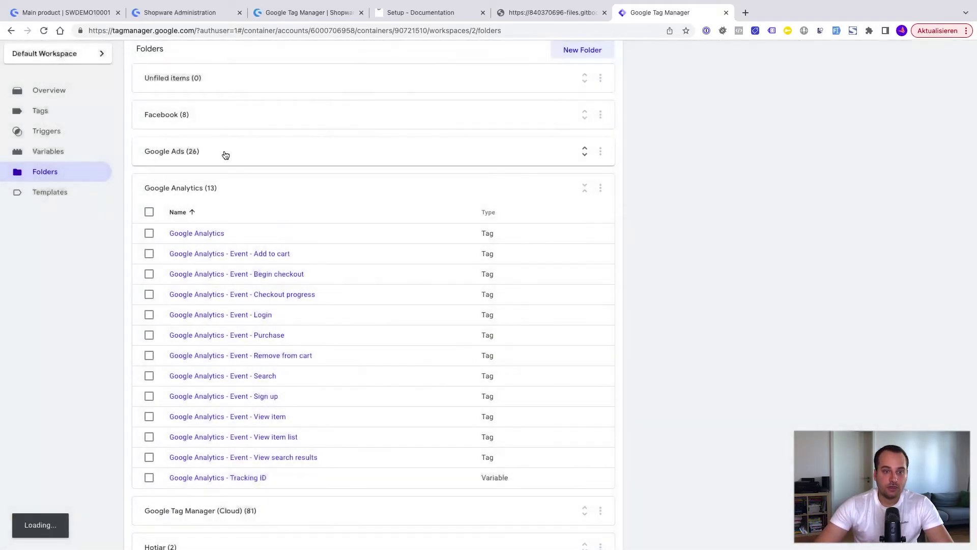
{"action": "left_click", "coordinate": [221, 115]}
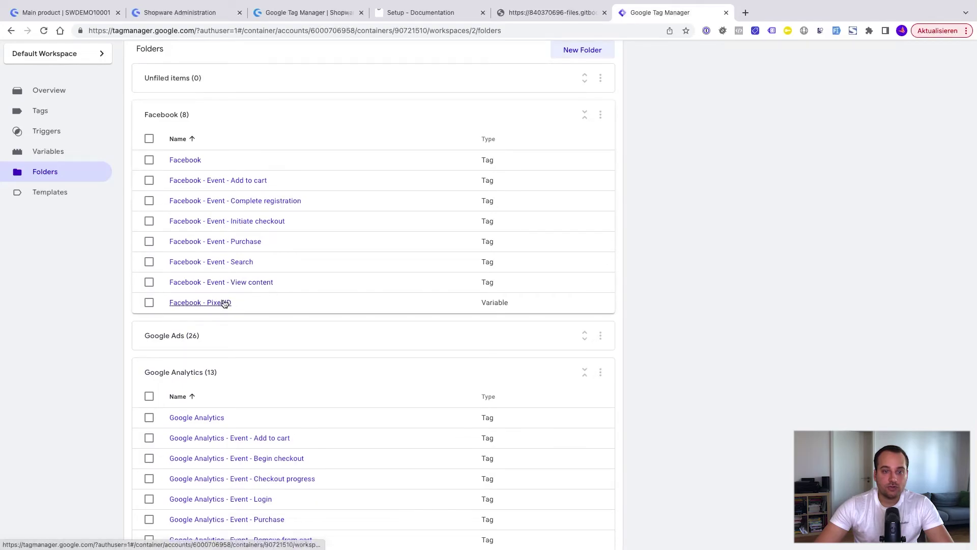
{"action": "left_click", "coordinate": [224, 302]}
{"action": "left_click", "coordinate": [262, 57]}
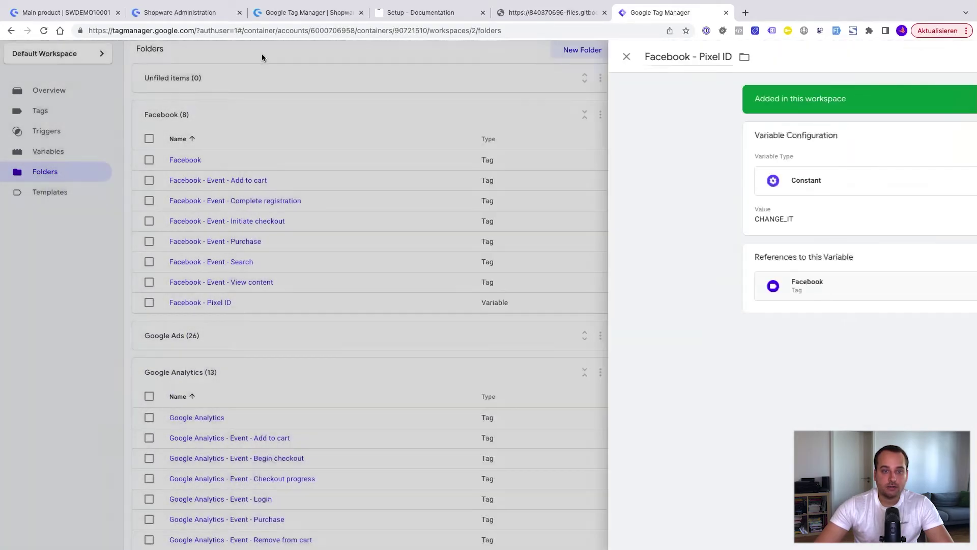
Expand the Google Ads folder and inspect its Add to cart Conversion ID variable.
{"action": "left_click", "coordinate": [207, 336]}
{"action": "scroll", "coordinate": [311, 387], "scroll_direction": "down", "scroll_amount": 6}
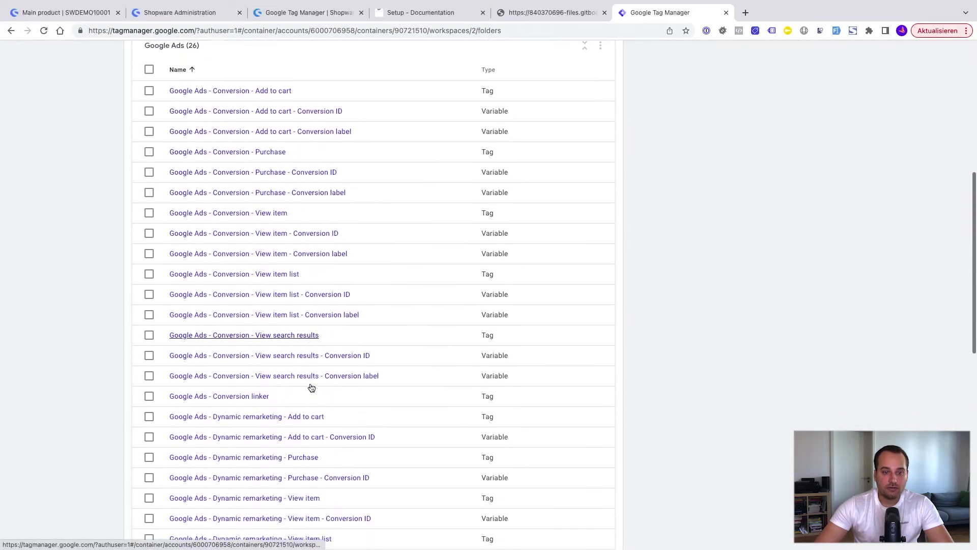
{"action": "scroll", "coordinate": [312, 388], "scroll_direction": "up", "scroll_amount": 1}
{"action": "left_click", "coordinate": [307, 166]}
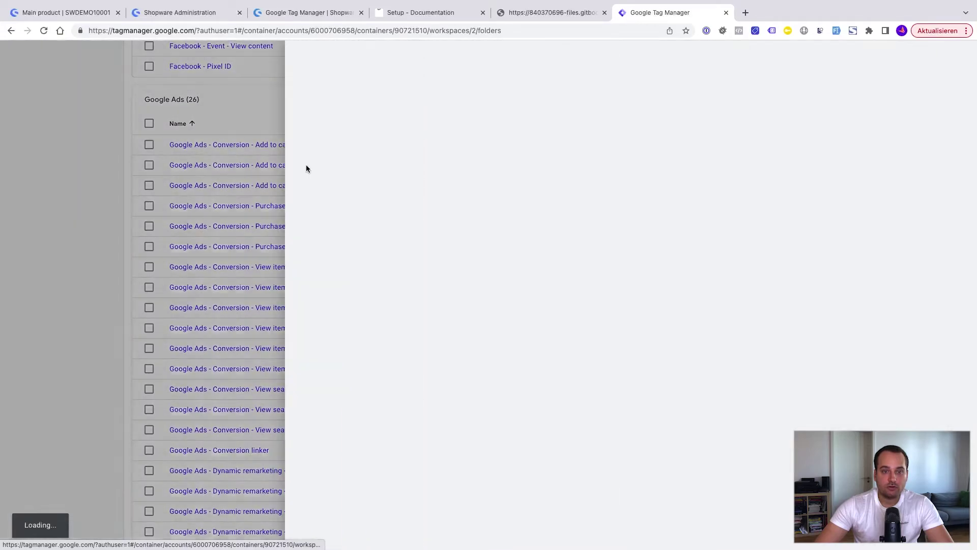
{"action": "left_click", "coordinate": [262, 57]}
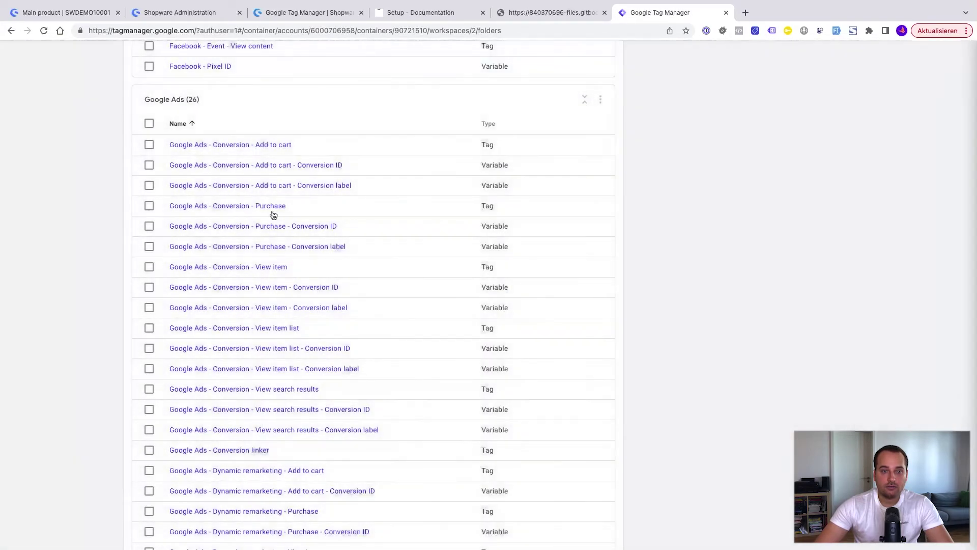
{"action": "left_click", "coordinate": [257, 186]}
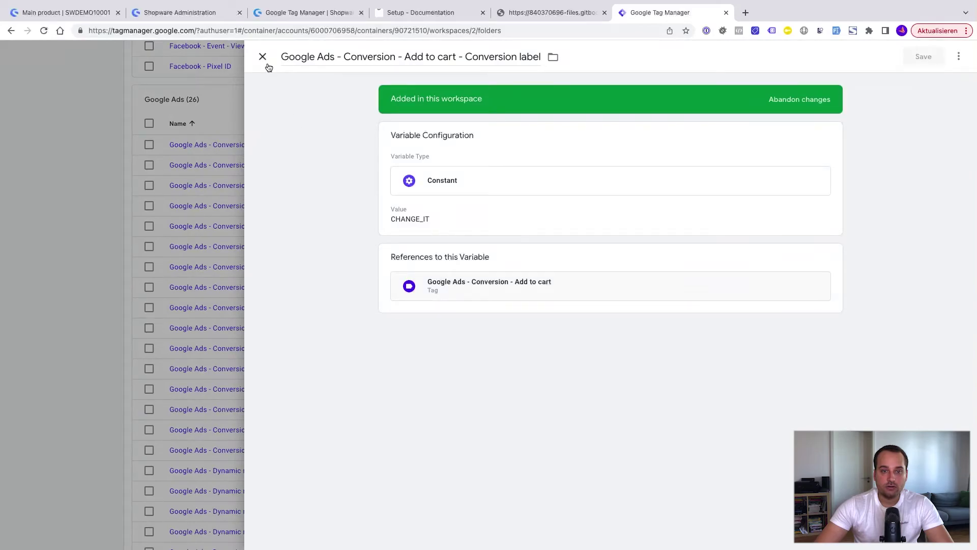
{"action": "left_click", "coordinate": [265, 63]}
{"action": "scroll", "coordinate": [312, 277], "scroll_direction": "down", "scroll_amount": 2}
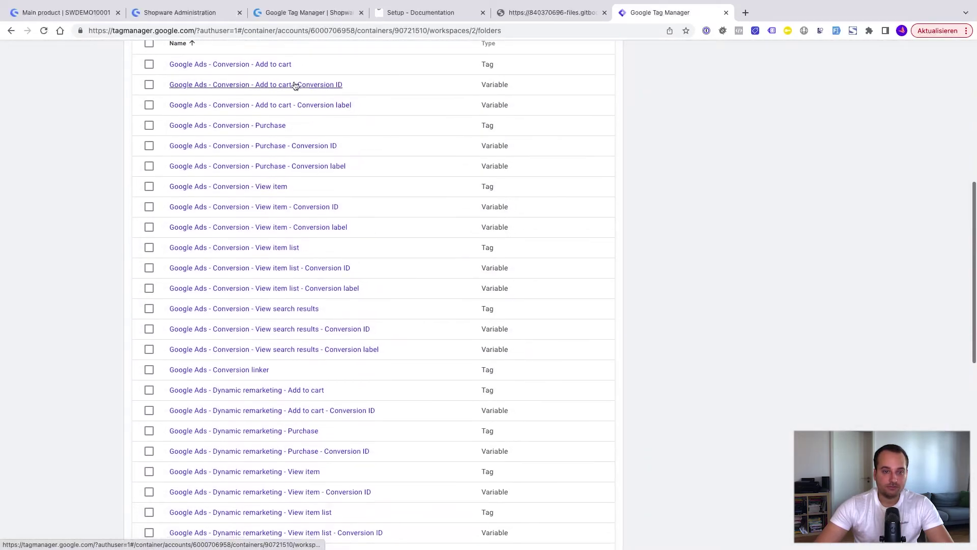
{"action": "scroll", "coordinate": [328, 258], "scroll_direction": "down", "scroll_amount": 1}
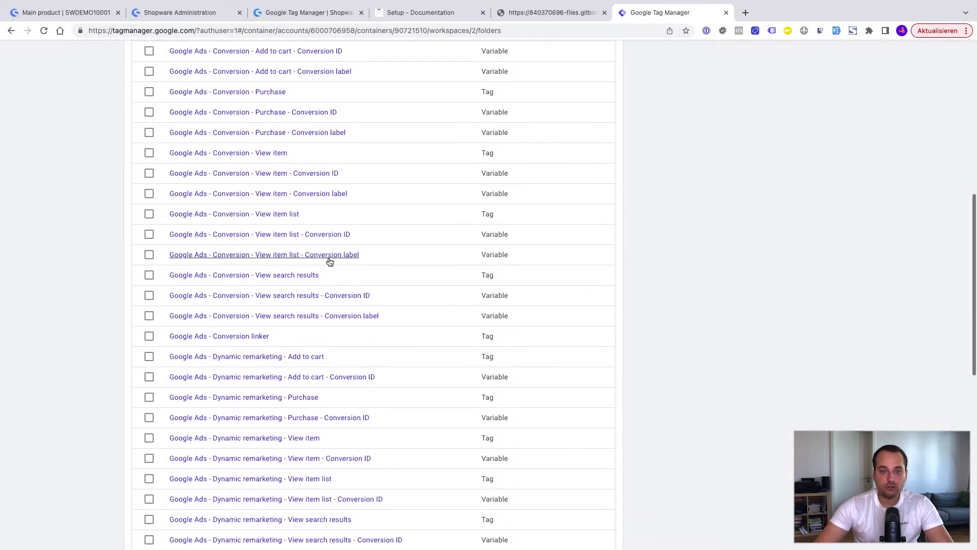
{"action": "scroll", "coordinate": [328, 258], "scroll_direction": "down", "scroll_amount": 2}
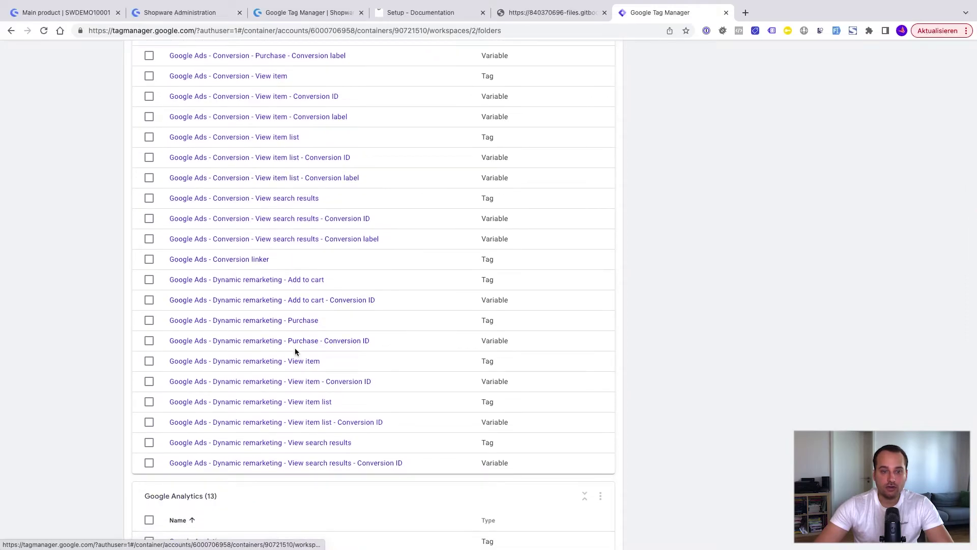
{"action": "left_click", "coordinate": [327, 302]}
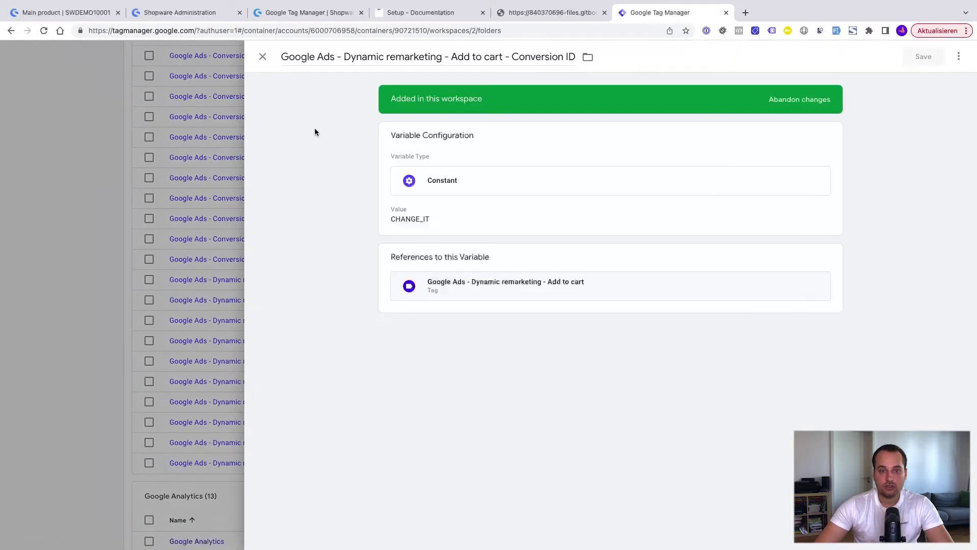
{"action": "left_click", "coordinate": [262, 57]}
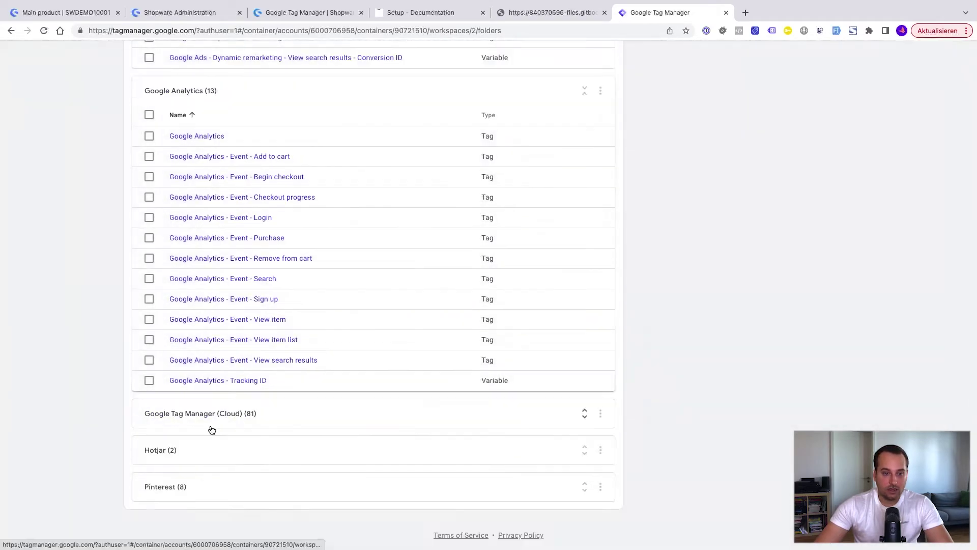
{"action": "left_click", "coordinate": [199, 460]}
{"action": "scroll", "coordinate": [299, 463], "scroll_direction": "down", "scroll_amount": 1}
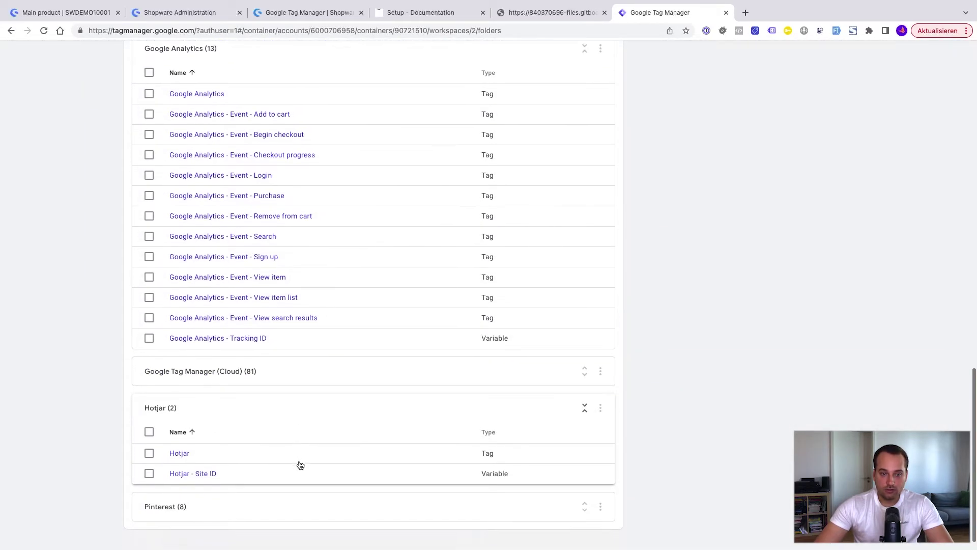
{"action": "left_click", "coordinate": [255, 502]}
{"action": "scroll", "coordinate": [293, 497], "scroll_direction": "down", "scroll_amount": 3}
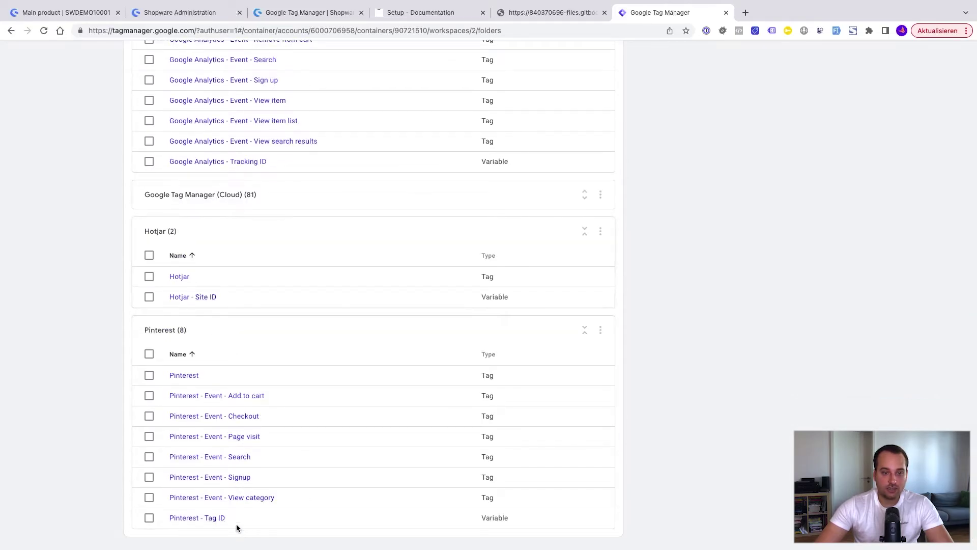
{"action": "left_click", "coordinate": [219, 517]}
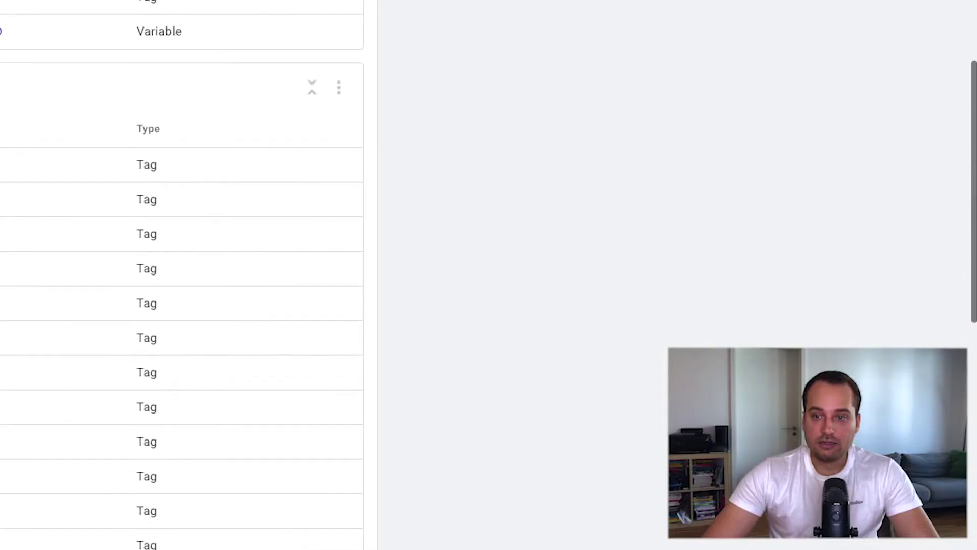
{"action": "scroll", "coordinate": [184, 275], "scroll_direction": "up", "scroll_amount": 3}
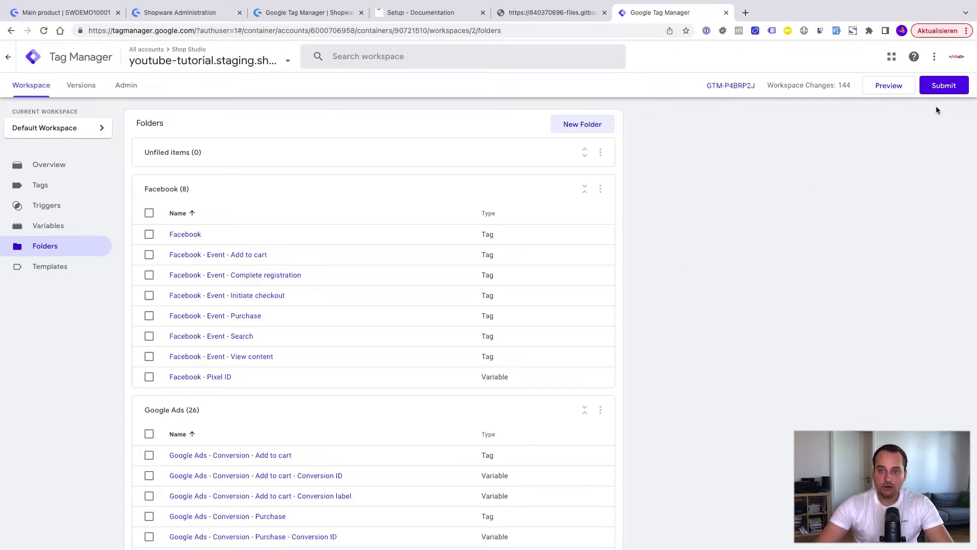
Publish the workspace as Version 2 without a version name: 38 tags, 11 triggers, 94 variables.
{"action": "left_click", "coordinate": [943, 86]}
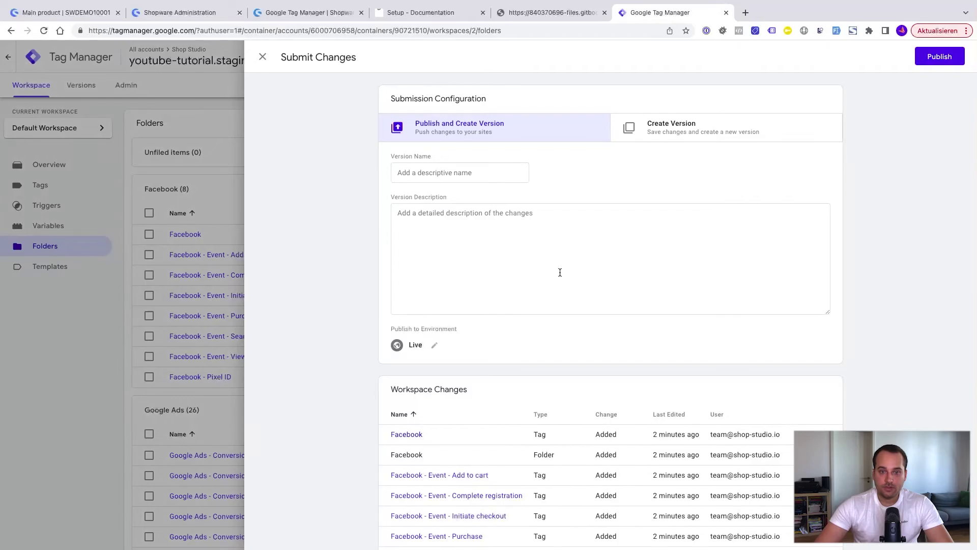
{"action": "left_click", "coordinate": [937, 57]}
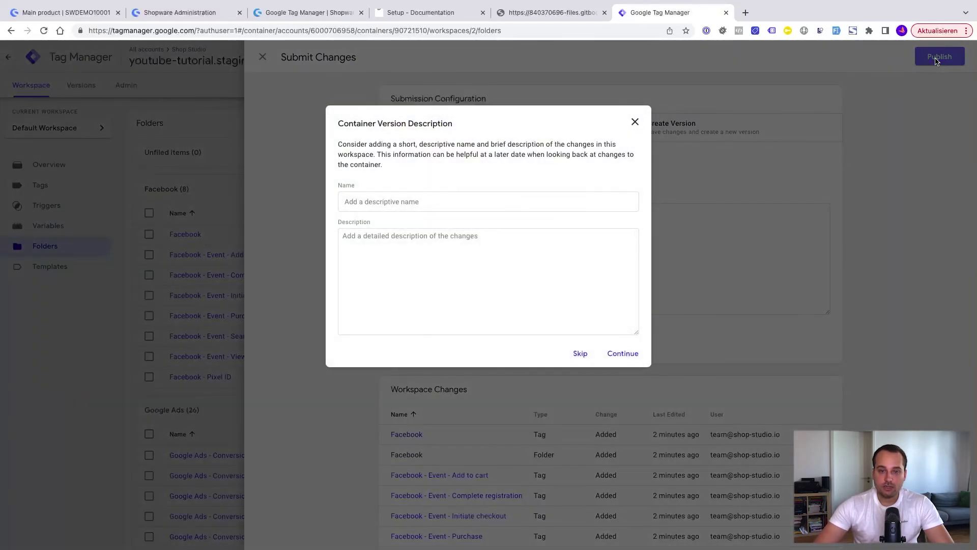
{"action": "left_click", "coordinate": [625, 359]}
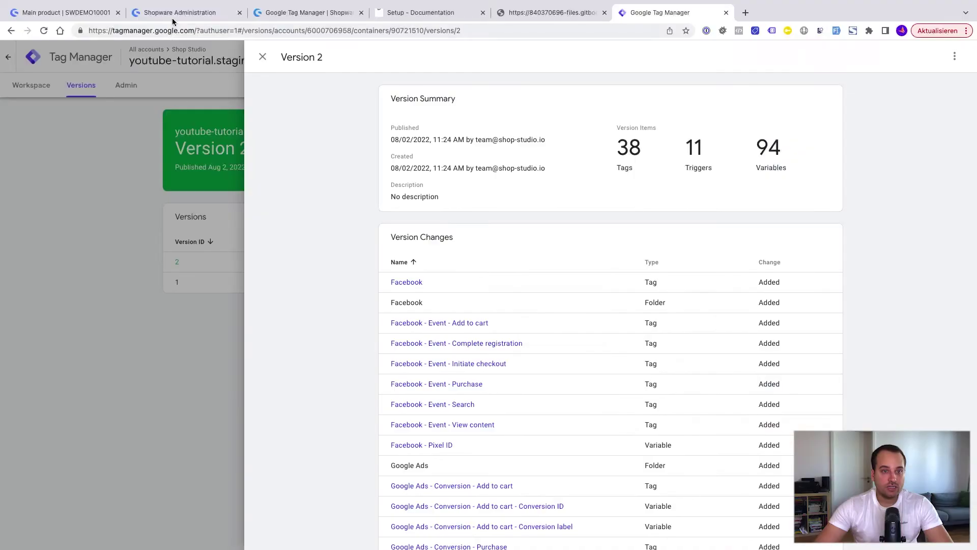
Reload the shop's Main product page so the console shows fresh page-load logs.
{"action": "left_click", "coordinate": [56, 12]}
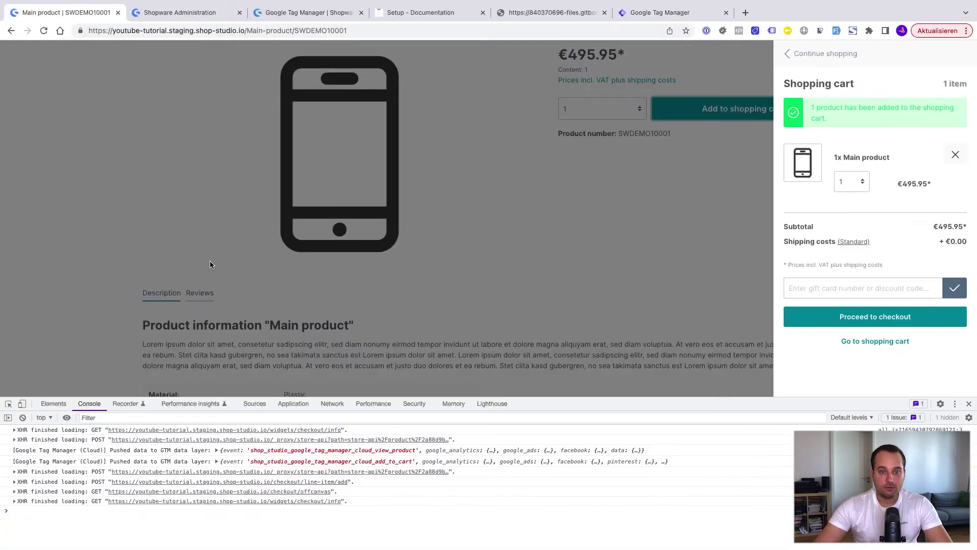
{"action": "key", "text": "super+r"}
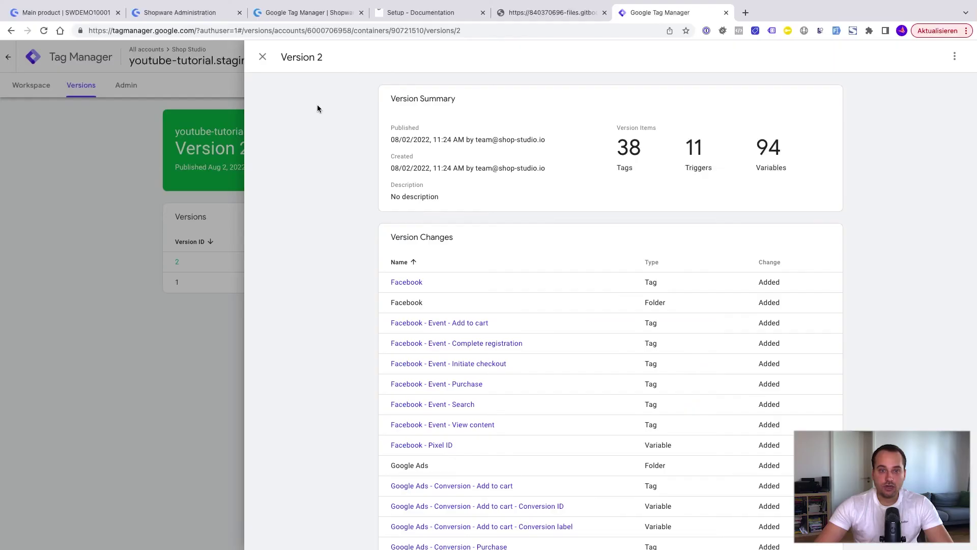
Close Version 2 and connect Tag Assistant preview to the pasted youtube-tutorial staging shop URL.
{"action": "left_click", "coordinate": [264, 58]}
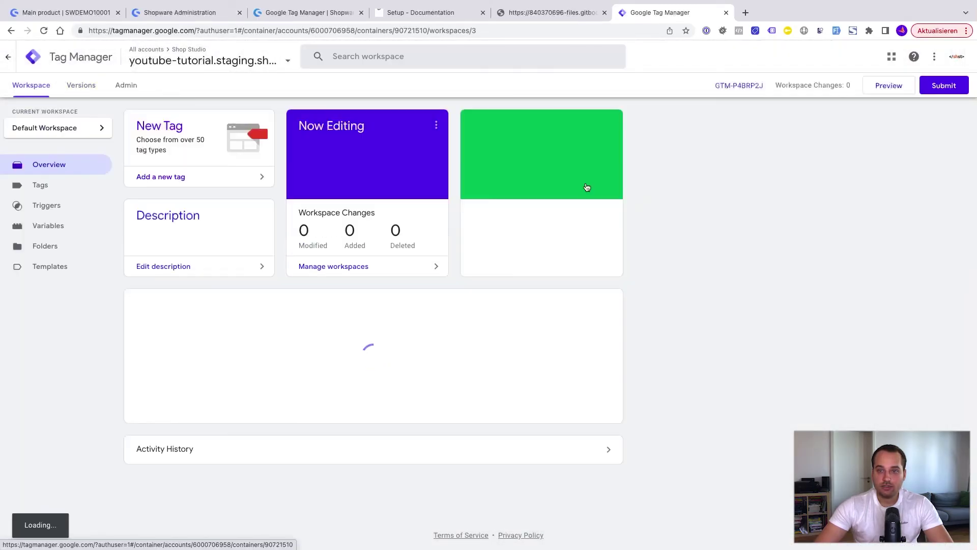
{"action": "left_click", "coordinate": [881, 89]}
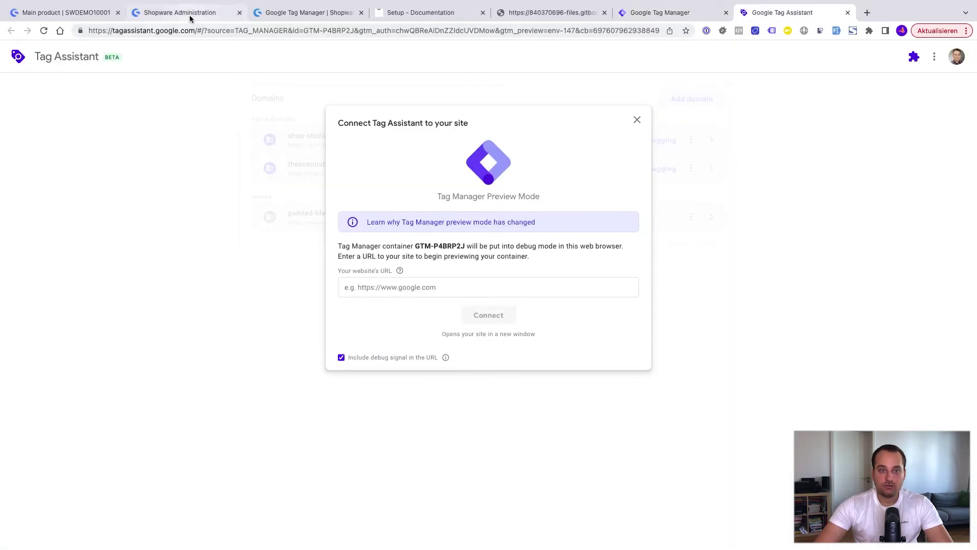
{"action": "left_click", "coordinate": [388, 287]}
{"action": "type", "text": "https://product-tutorial-staging.shop-studio.io/"}
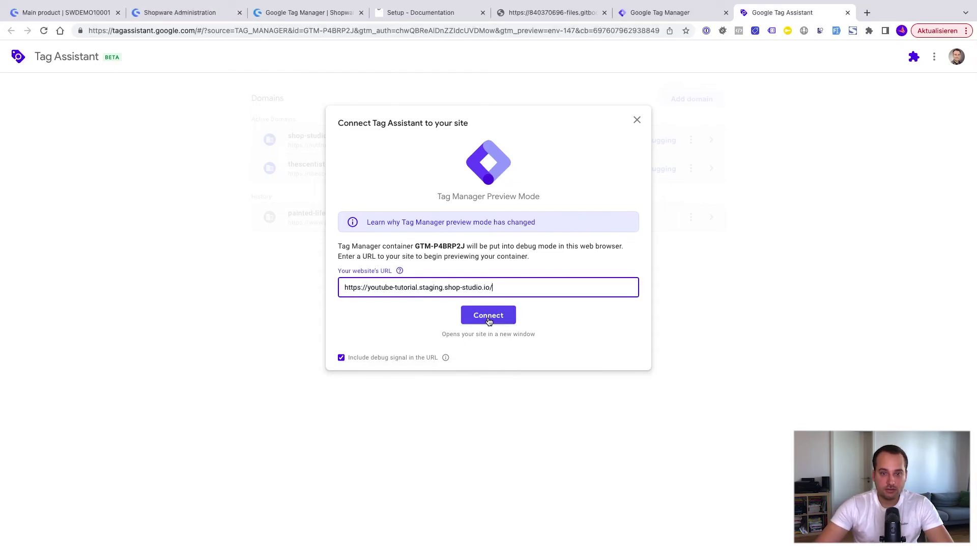
{"action": "left_click", "coordinate": [488, 315]}
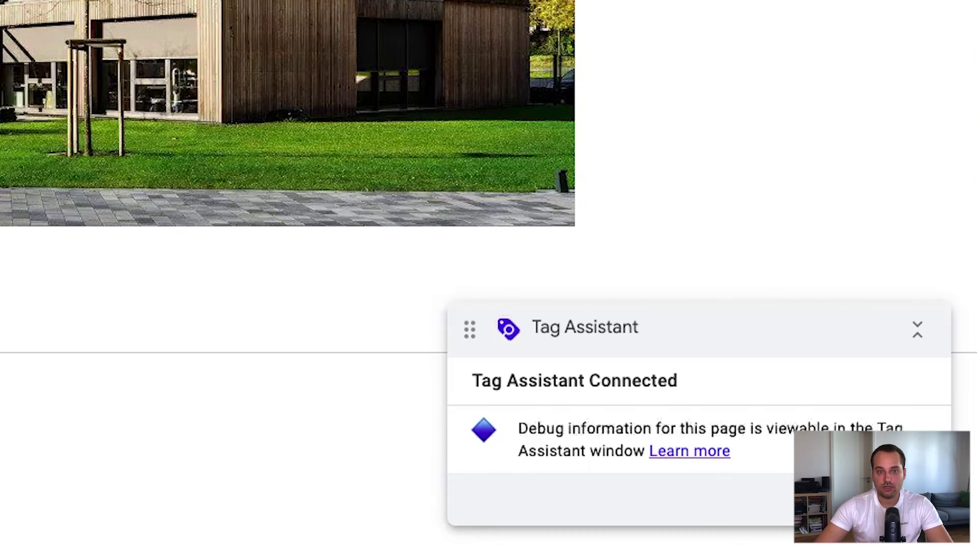
Open the Clothing page, then review the Catalogue #1 Initialization and Container Loaded events in Tag Assistant.
{"action": "left_click", "coordinate": [207, 98]}
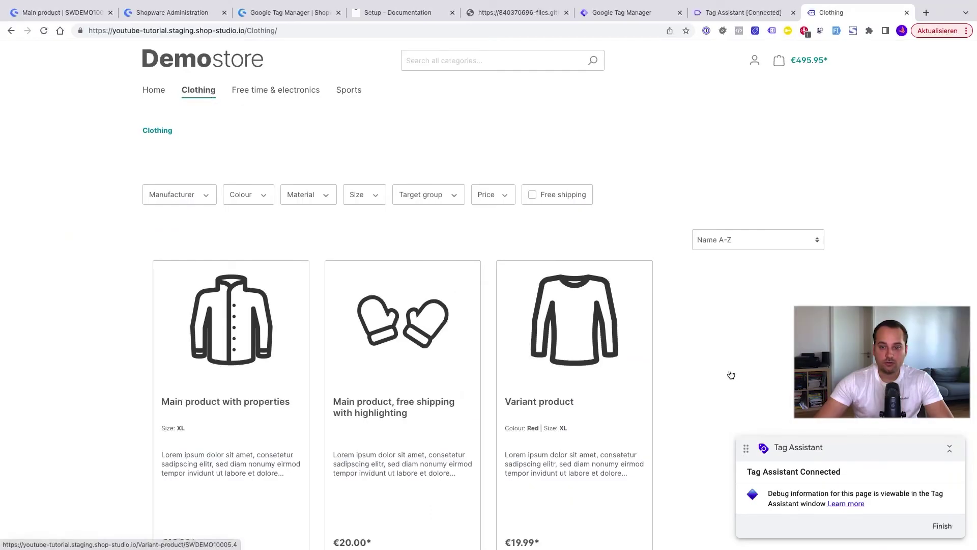
{"action": "left_click", "coordinate": [721, 14]}
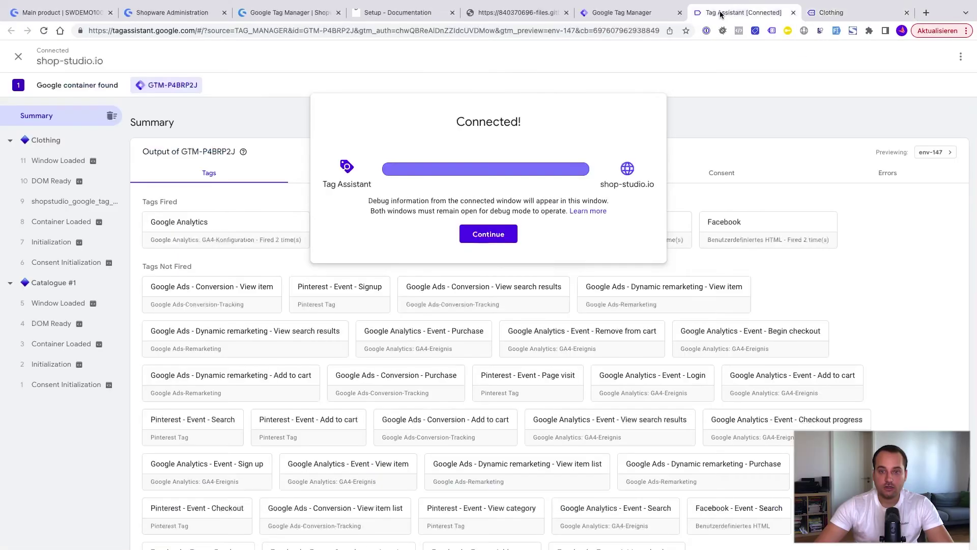
{"action": "left_click", "coordinate": [501, 235]}
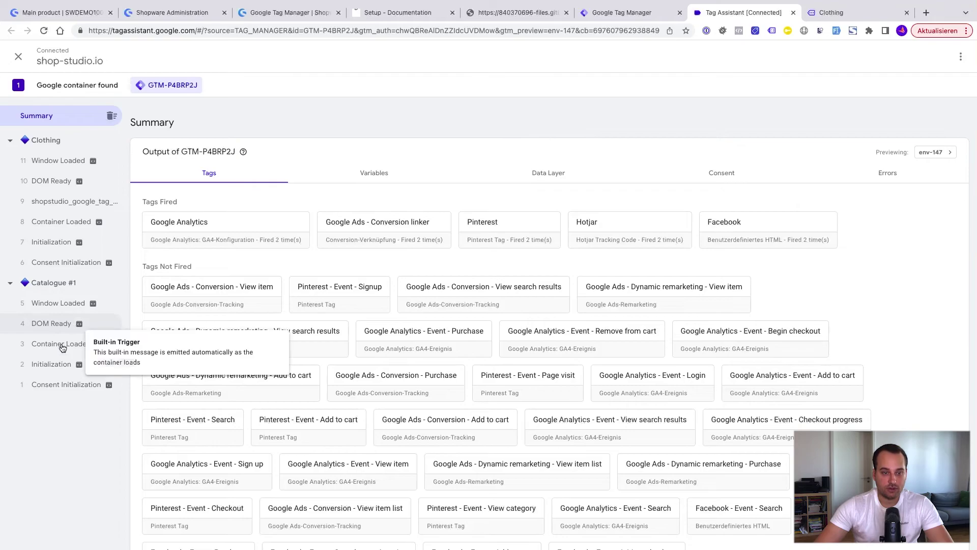
{"action": "left_click", "coordinate": [52, 365]}
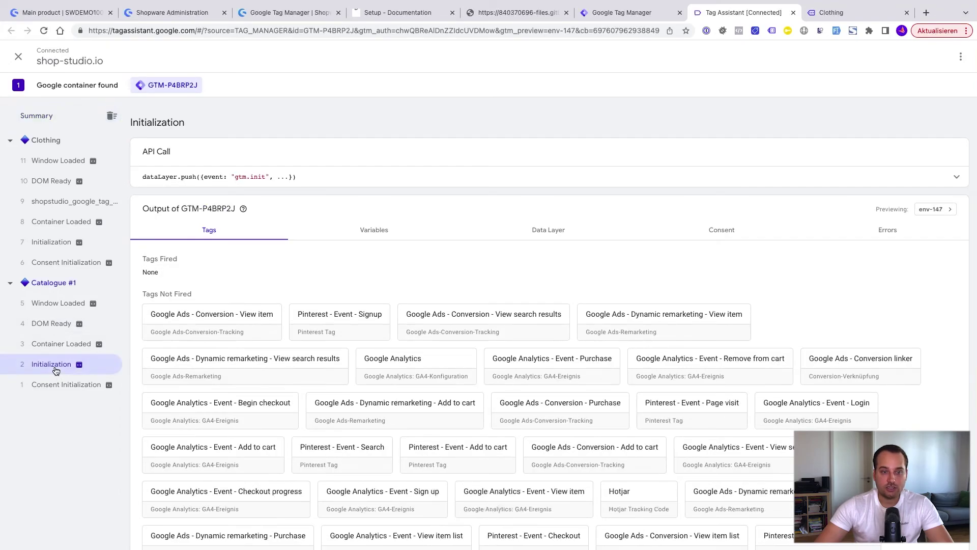
{"action": "left_click", "coordinate": [60, 345]}
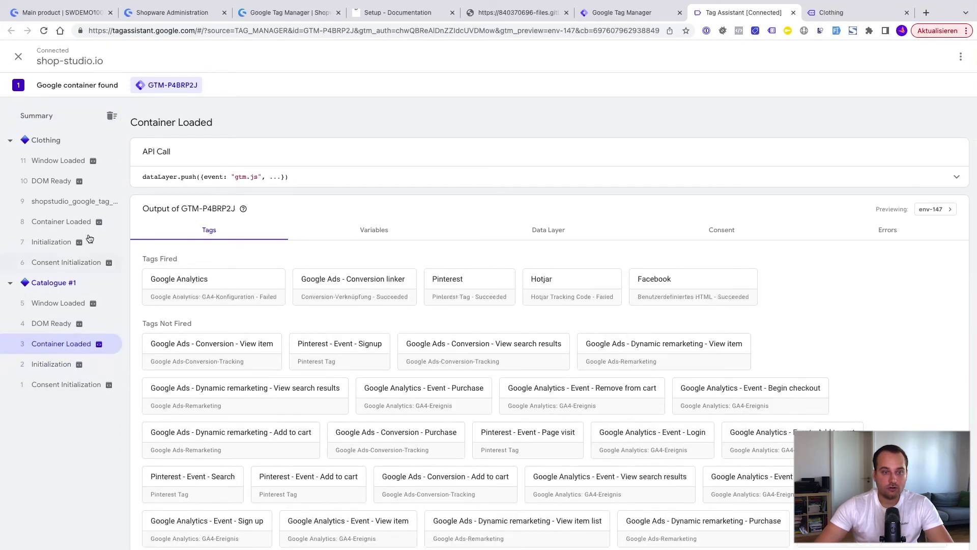
Inspect the Clothing product-list event's variables and its view_item_list data layer (59.97 EUR, three products).
{"action": "left_click", "coordinate": [84, 203]}
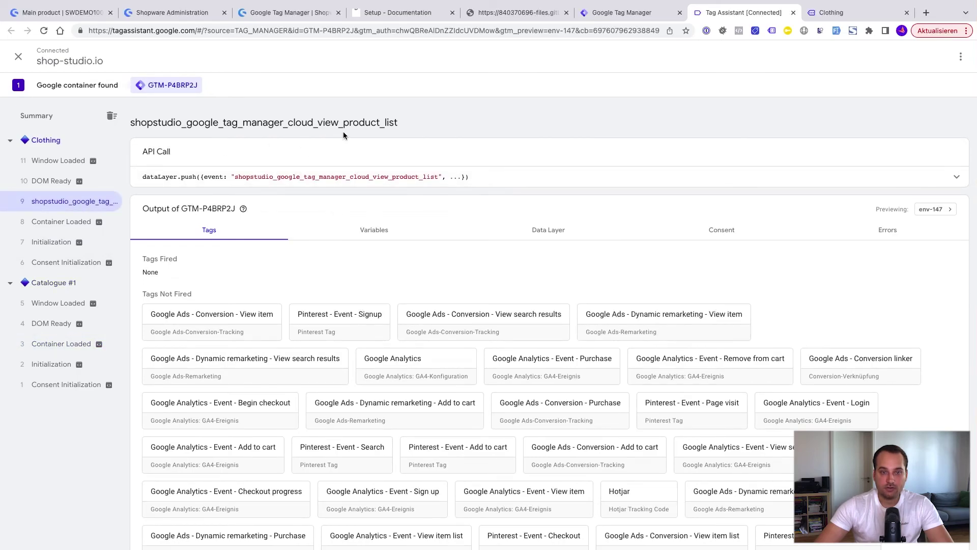
{"action": "left_click", "coordinate": [374, 230]}
{"action": "scroll", "coordinate": [363, 459], "scroll_direction": "down", "scroll_amount": 10}
{"action": "scroll", "coordinate": [363, 459], "scroll_direction": "up", "scroll_amount": 9}
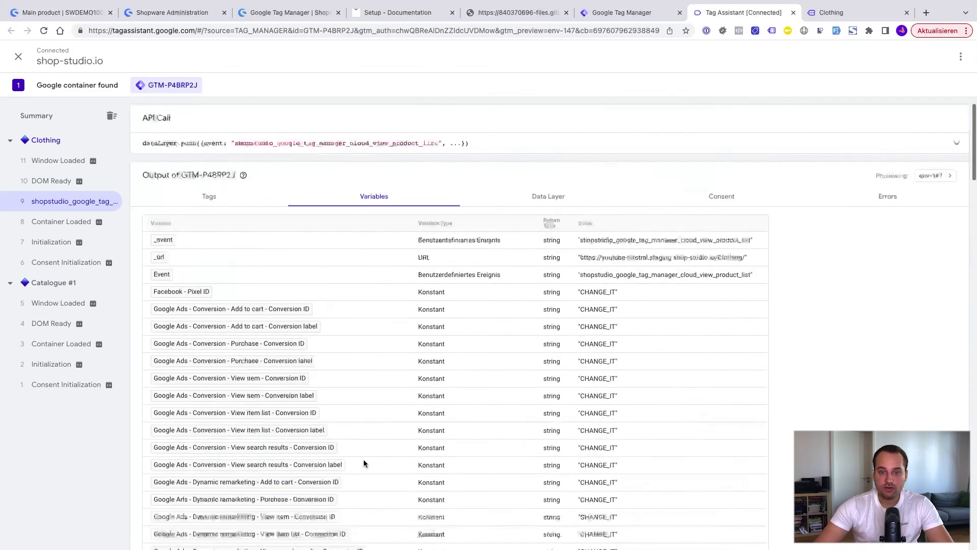
{"action": "scroll", "coordinate": [364, 463], "scroll_direction": "up", "scroll_amount": 1}
{"action": "left_click", "coordinate": [568, 238]}
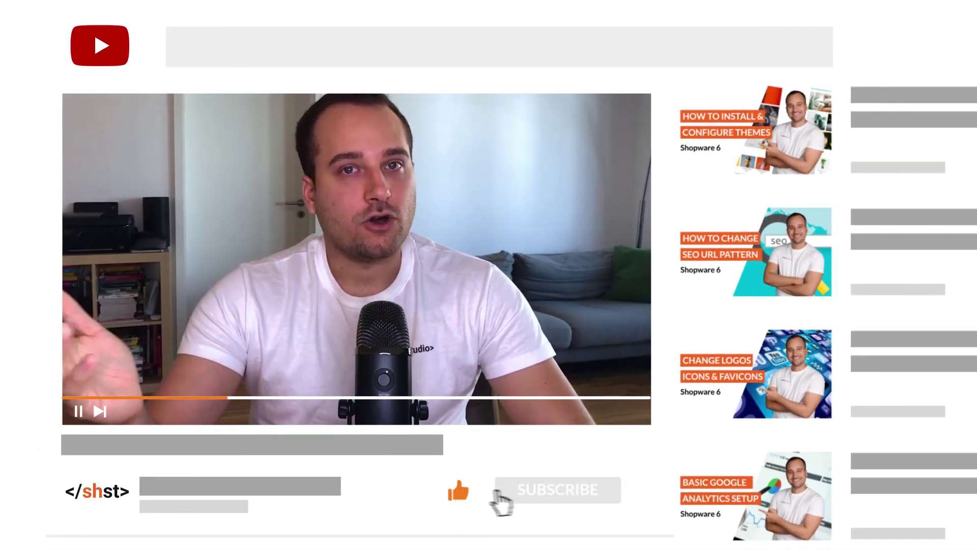
{"action": "left_click", "coordinate": [559, 498]}
{"action": "left_click", "coordinate": [627, 496]}
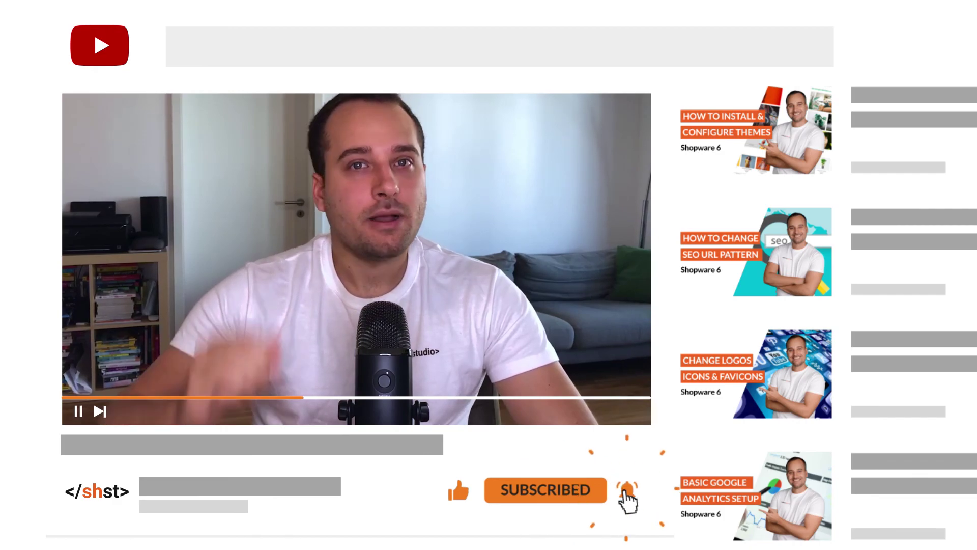